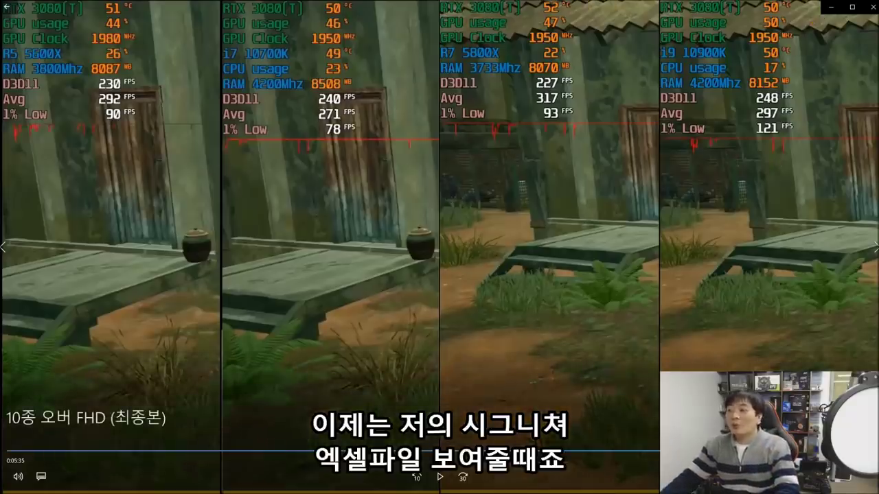
Step: Switch to the Excel workbook 젠3 CPU성능.xlsx and examine the memory timings and the first FHD results block, rows 3 to 6
key(alt+Tab)
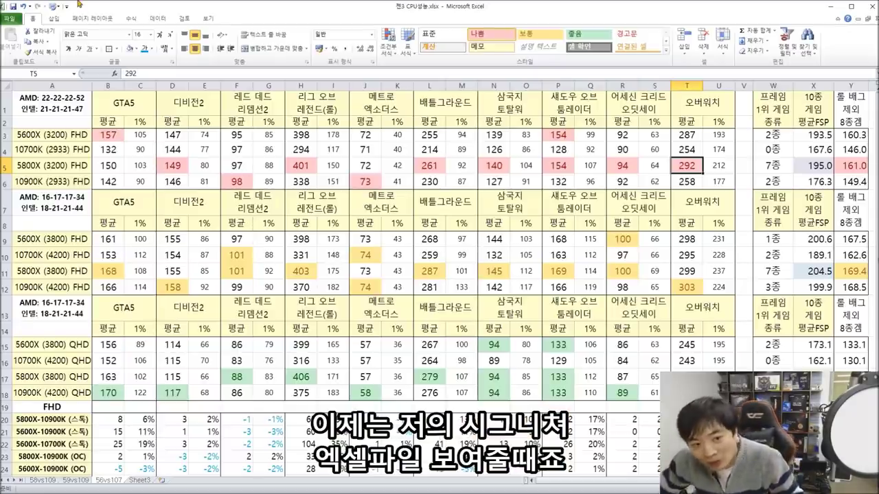
click(36, 103)
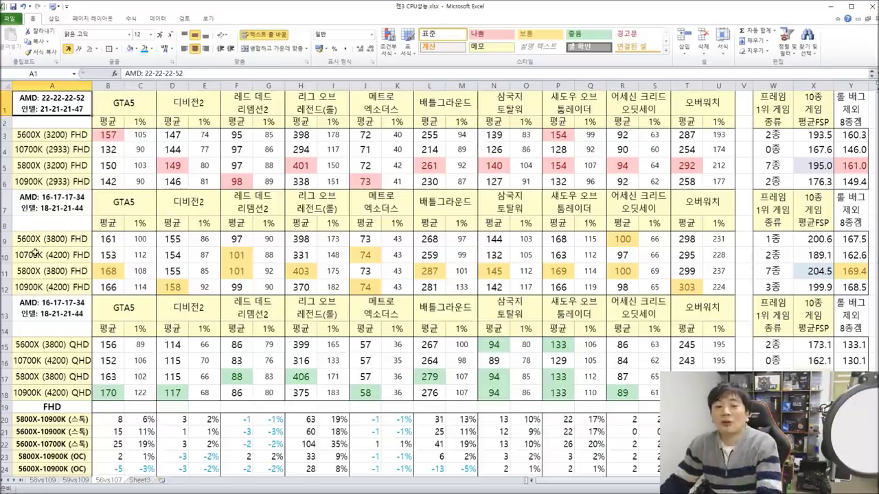
drag(66, 137, 846, 180)
click(386, 179)
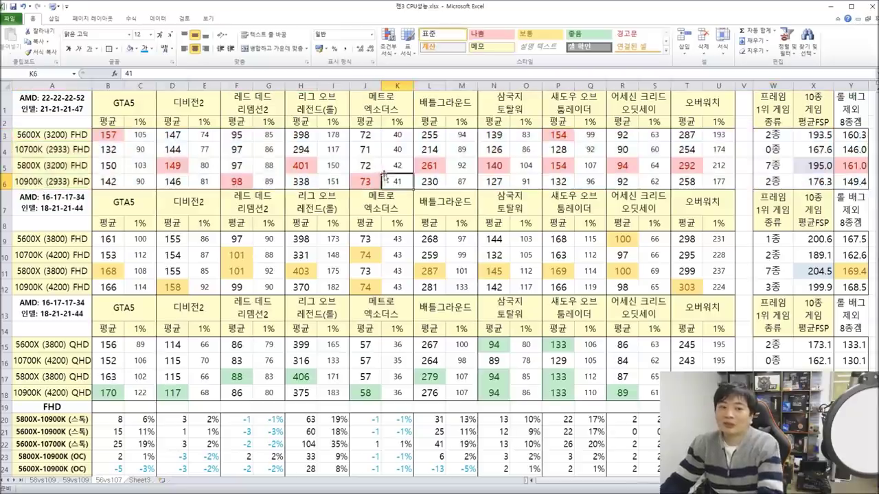
Step: Compare the GTA5 average and 1% results of the four CPUs in the first FHD block, highlighting the 5600X and 5800X rows
drag(118, 135, 134, 173)
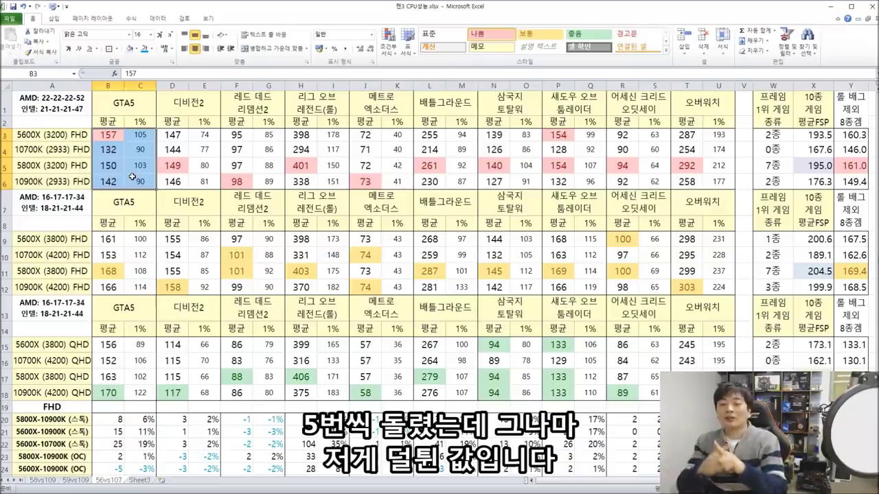
drag(60, 134, 141, 149)
drag(52, 135, 142, 184)
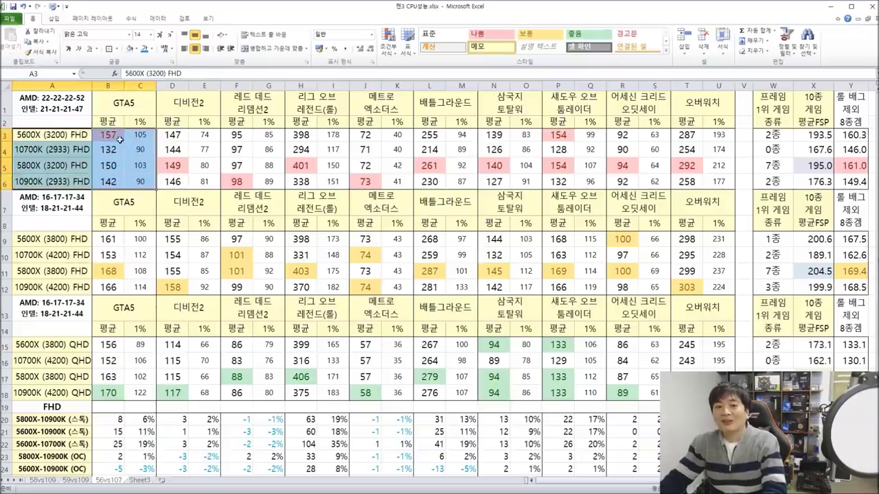
click(120, 139)
click(111, 164)
click(114, 179)
click(116, 145)
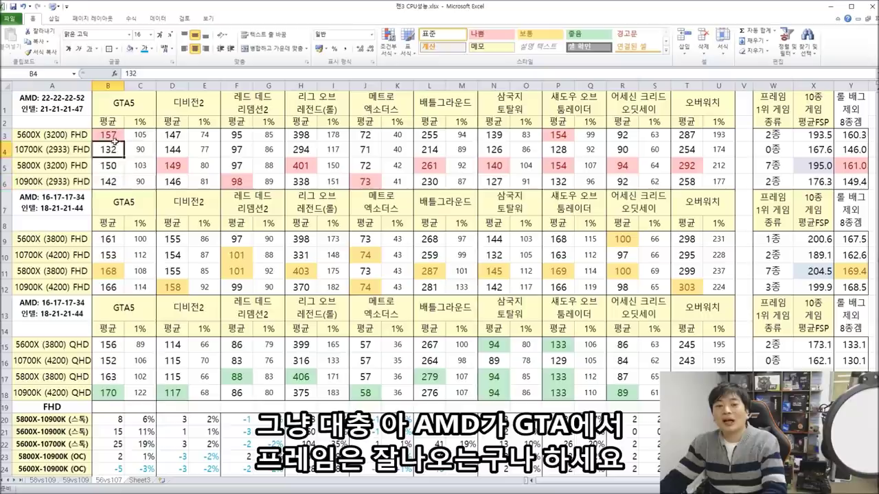
drag(35, 136, 137, 135)
drag(78, 167, 141, 165)
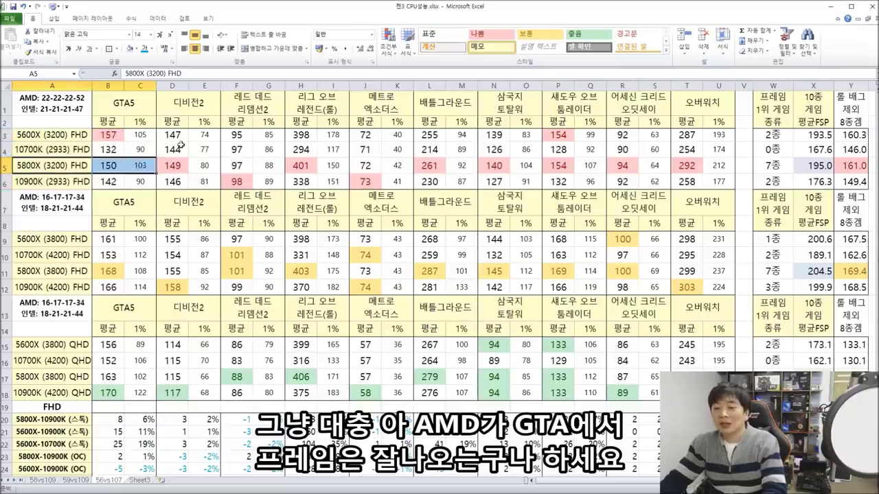
Step: Compare the 디비전2 results in the first FHD block, focusing on the 5600X and 5800X averages
drag(182, 134, 199, 182)
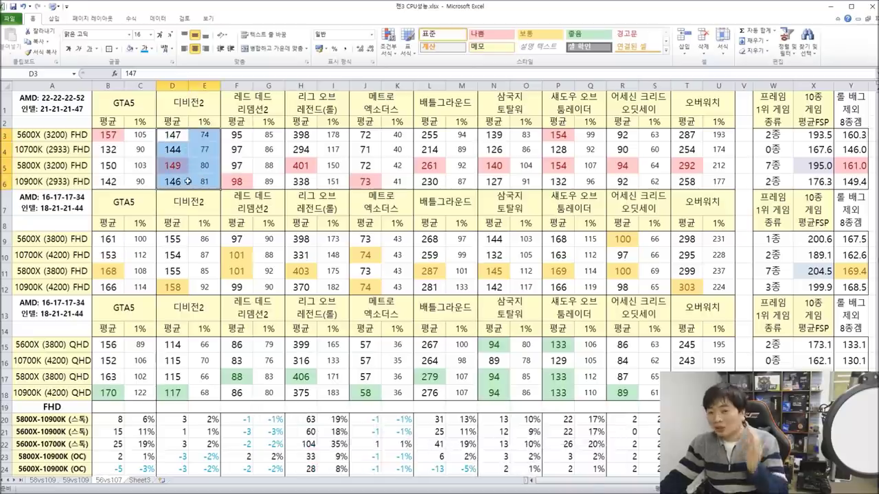
click(180, 166)
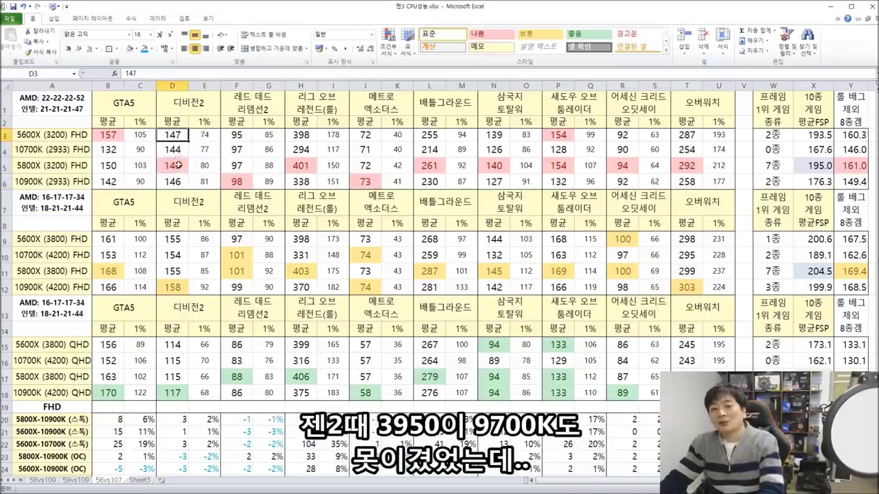
click(177, 136)
click(178, 166)
click(192, 136)
click(174, 137)
click(177, 169)
Step: Compare the 레드 데드 리뎀션2 results in the first FHD block, focusing on the 10900K and 5800X averages
click(242, 135)
drag(245, 135, 271, 179)
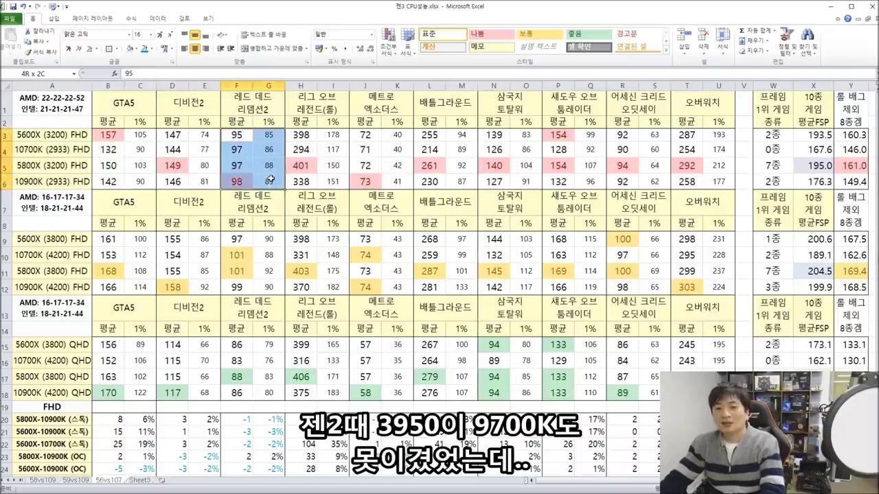
click(243, 181)
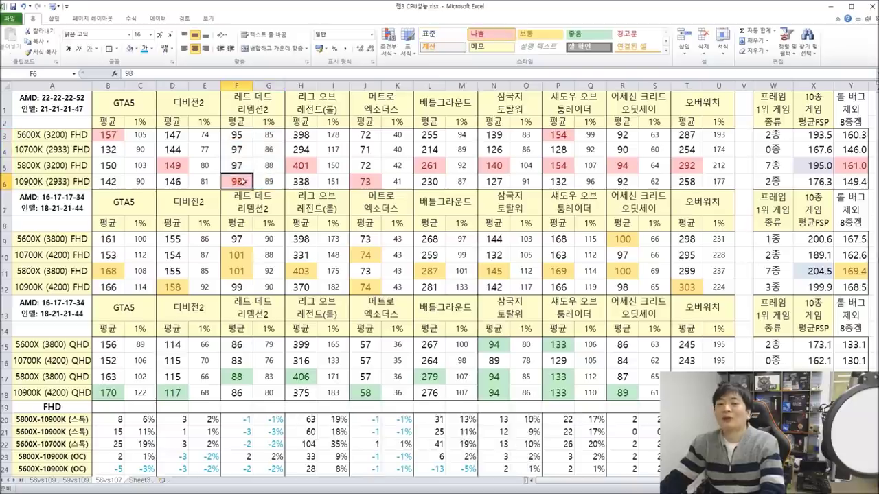
drag(241, 135, 267, 181)
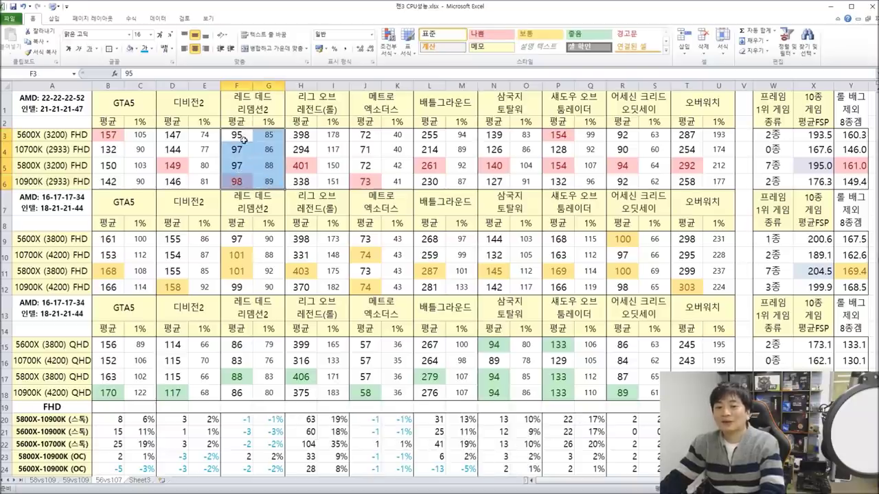
click(246, 177)
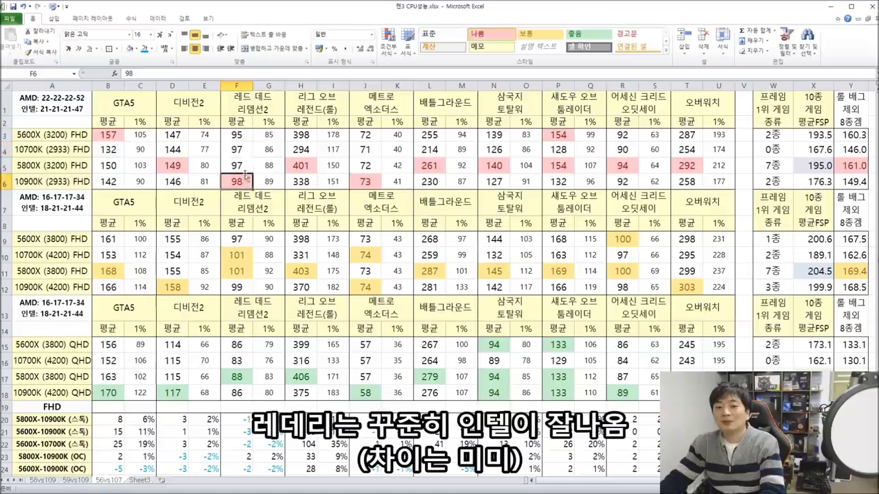
click(244, 166)
Step: Compare the 리그 오브 레전드(롤) averages of the four CPUs in the first FHD block, particularly 5800X against 10900K
click(334, 149)
click(304, 134)
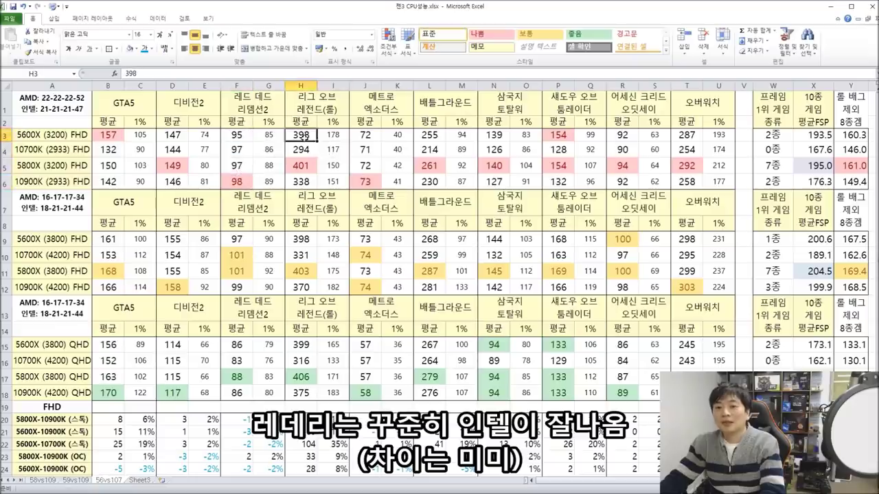
click(306, 149)
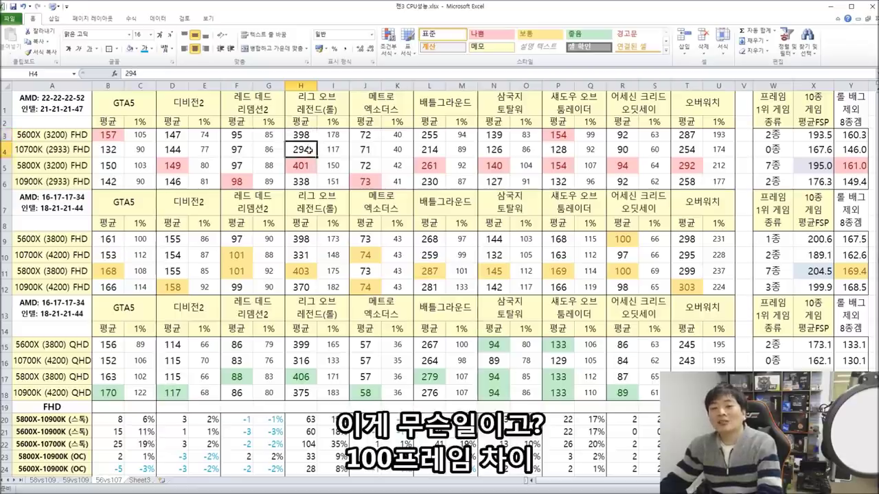
click(309, 165)
click(304, 182)
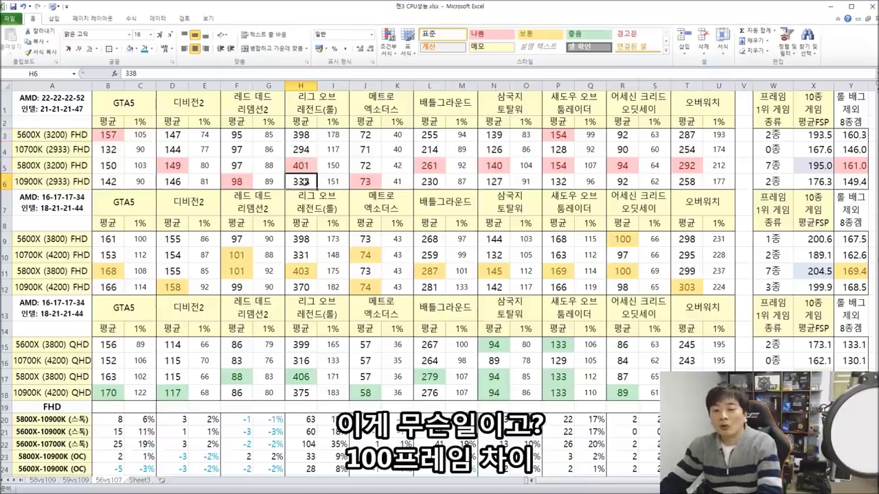
click(309, 166)
click(311, 182)
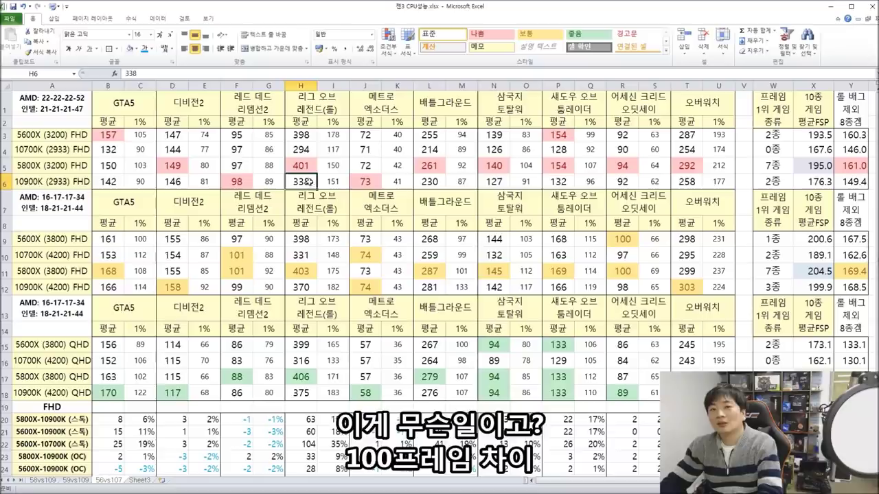
click(309, 165)
click(311, 182)
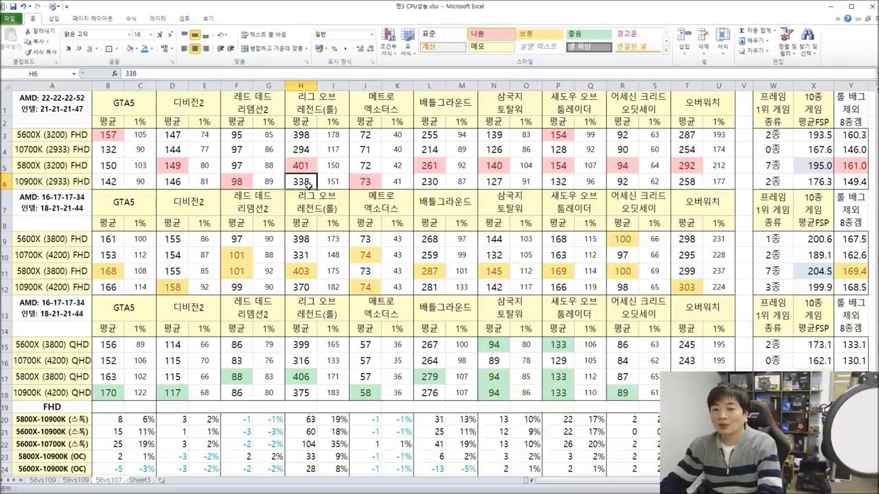
Step: Highlight the 메트로 엑소더스 averages in J3:J6 and compare the four CPUs, checking the 10900K result
drag(364, 137, 370, 179)
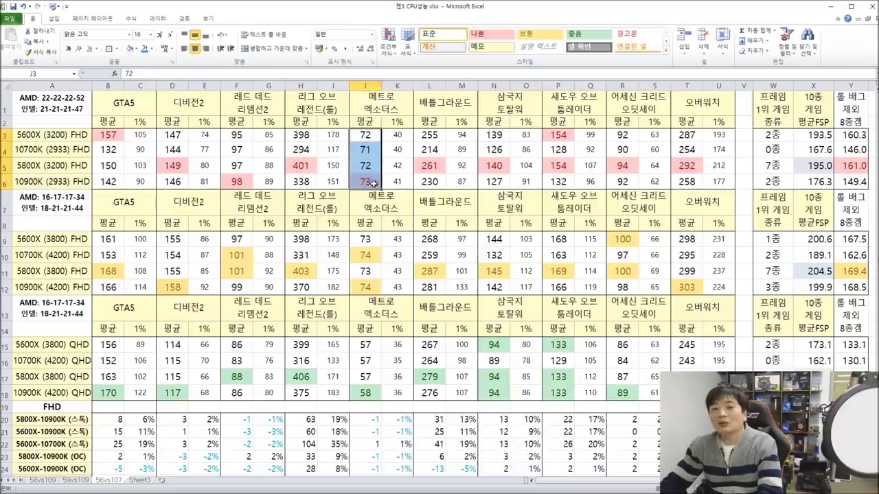
click(366, 182)
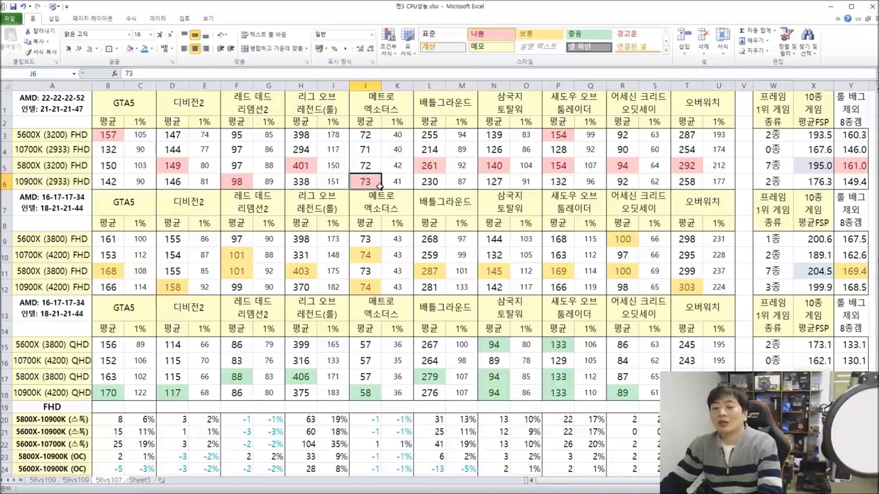
click(390, 184)
drag(366, 135, 368, 182)
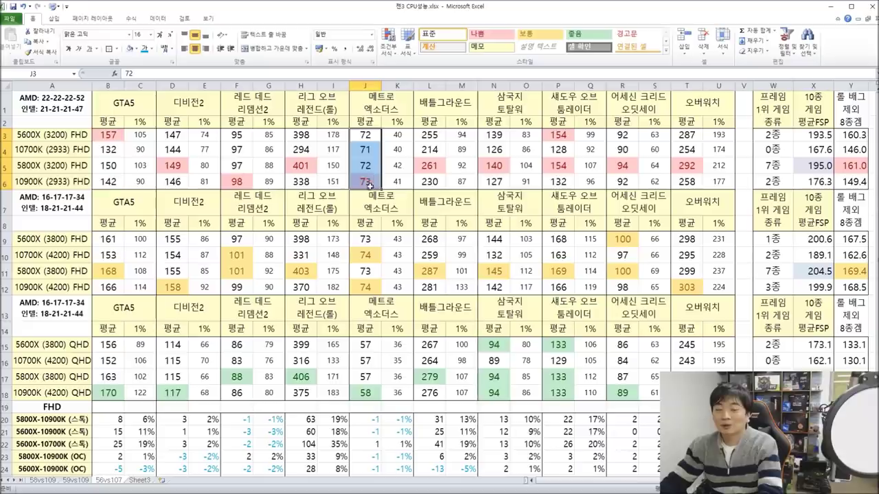
Step: Compare the 배틀그라운드 averages of the four CPUs one by one in the first FHD block
click(439, 150)
click(441, 137)
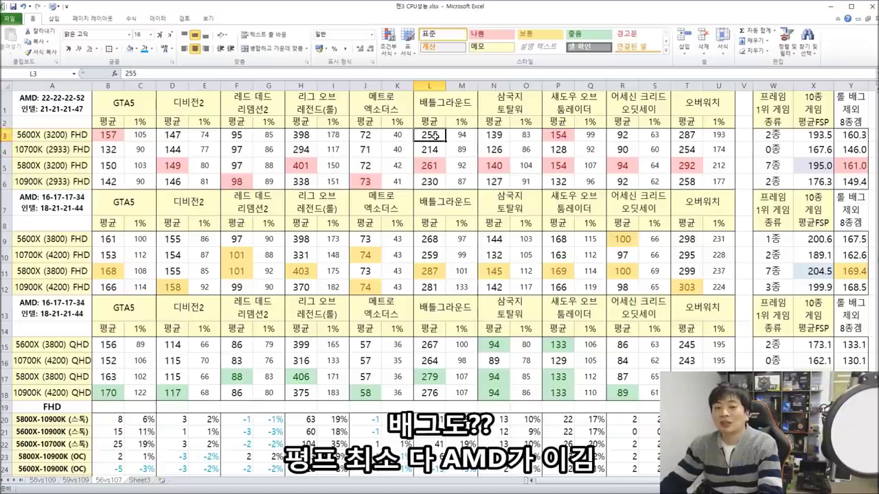
click(433, 151)
click(434, 167)
click(433, 182)
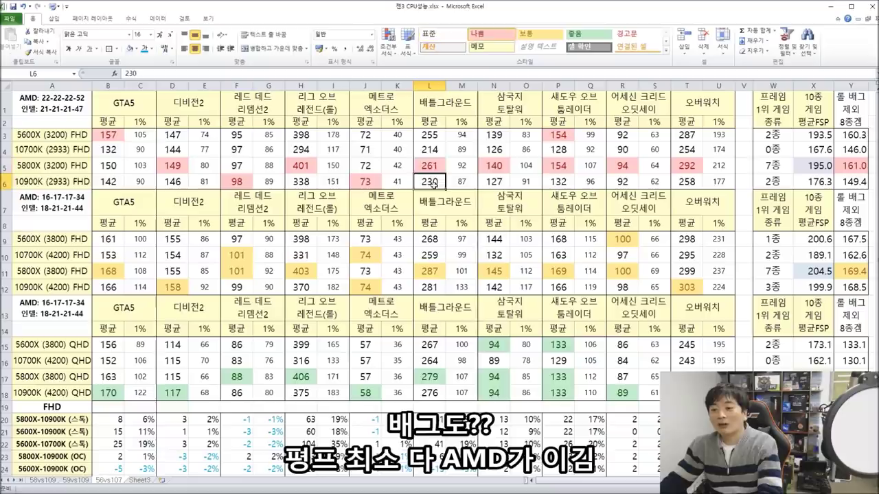
click(437, 168)
Step: Highlight the 삼국지 토탈워 averages in N3:N6 and compare the 10700K, 5800X and 10900K results
drag(500, 133, 495, 182)
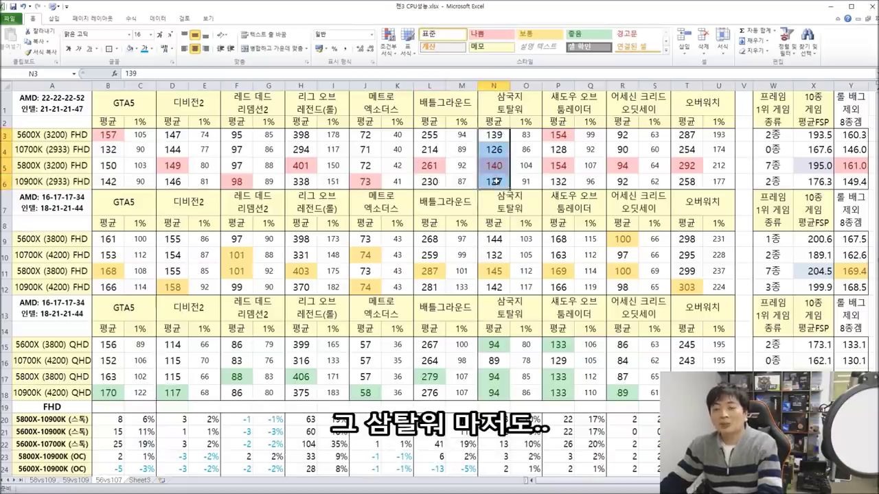
click(498, 146)
click(502, 152)
click(499, 166)
click(500, 184)
Step: Highlight the 섀도우 오브 툼레이더 averages in P3:P6 and compare the 10700K, 5800X and 10900K results
drag(560, 136, 563, 181)
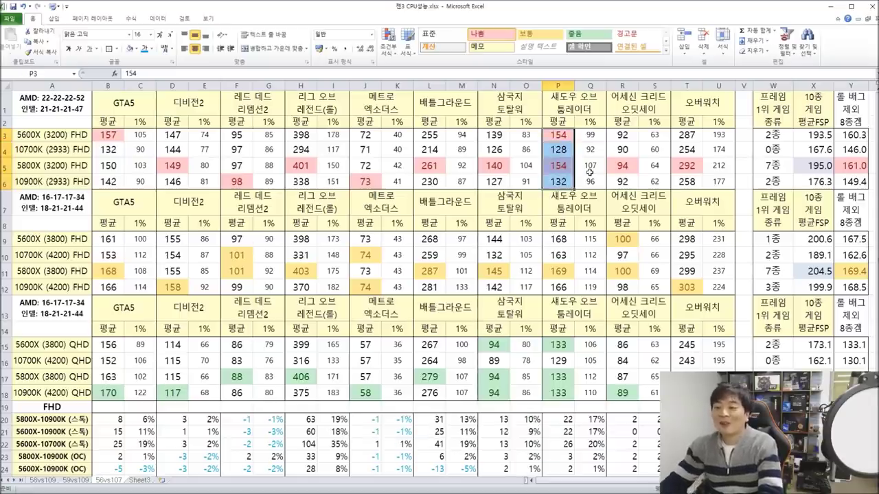
click(567, 146)
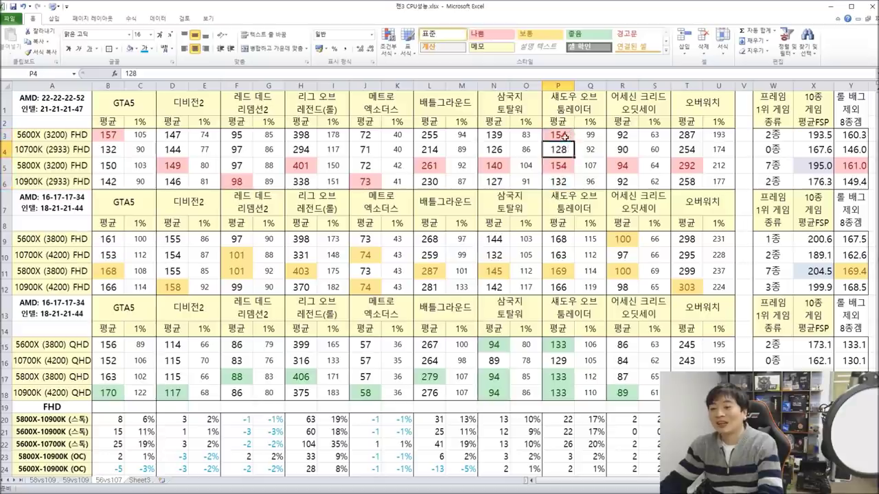
click(563, 166)
click(563, 182)
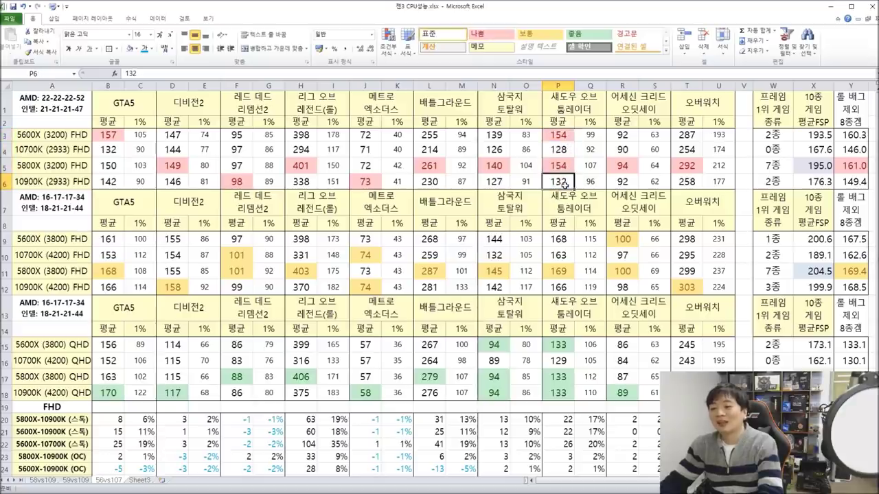
Step: Highlight the 어세신 크리드 오딧세이 averages in R3:R6 and compare the 5800X, 5600X and 10900K results
click(629, 136)
drag(629, 137, 624, 182)
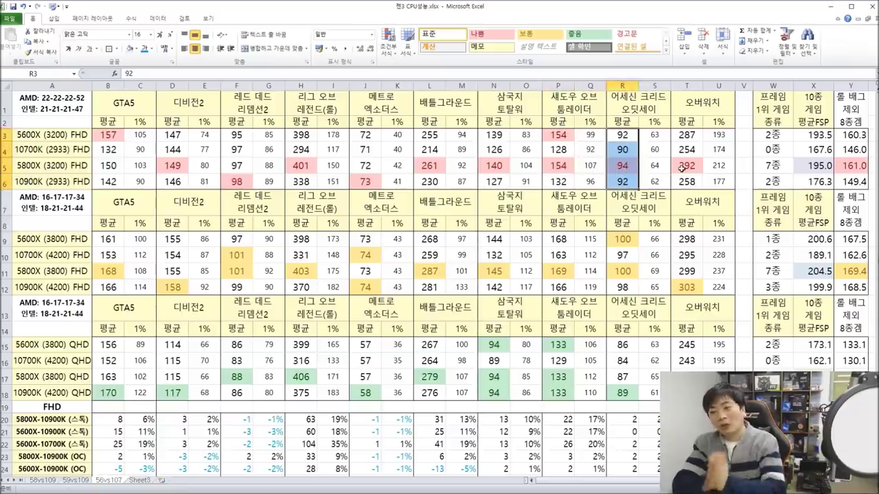
click(615, 164)
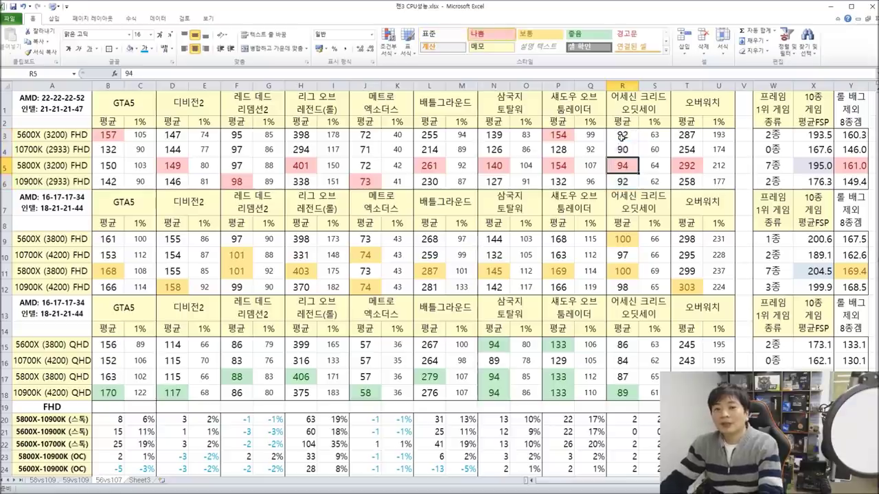
click(624, 139)
click(618, 181)
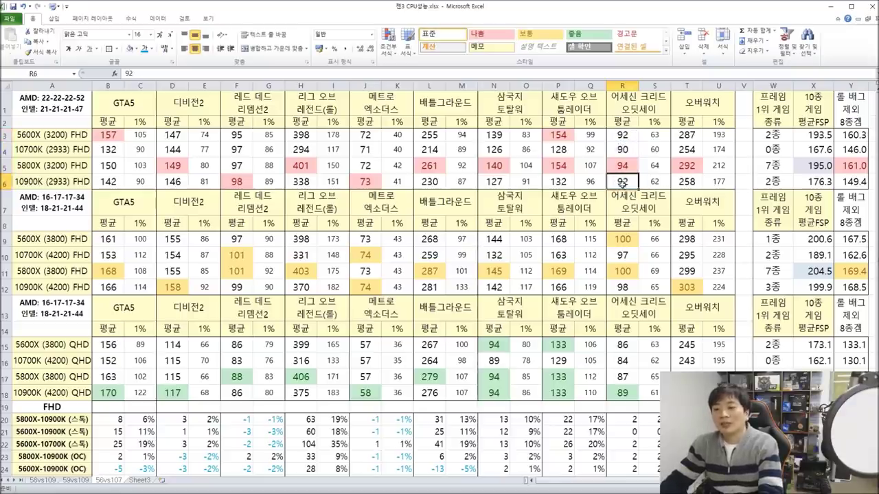
Step: Highlight the 오버워치 averages in T3:T6 and compare the 5600X and 5800X results
drag(704, 138, 690, 180)
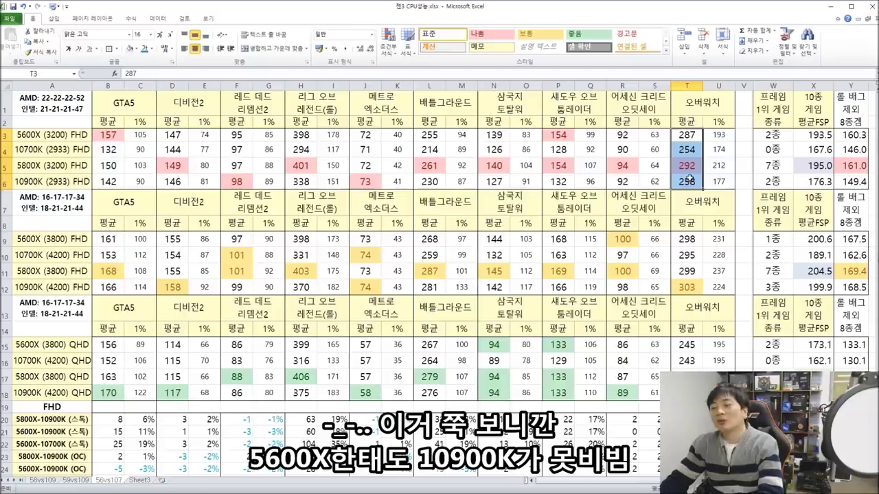
click(688, 136)
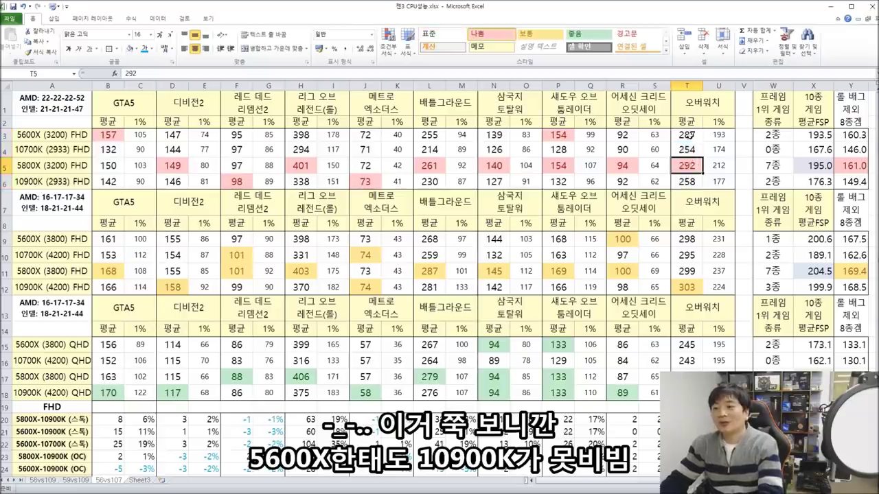
click(691, 161)
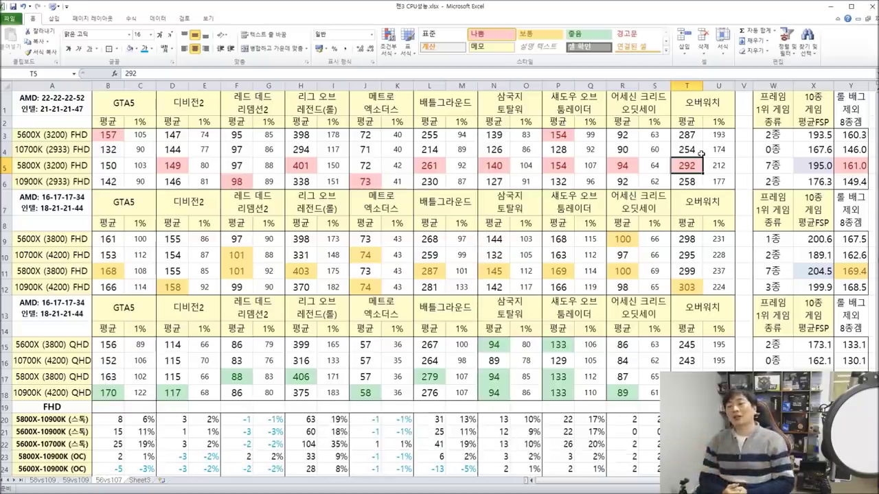
Step: Highlight the 5800X (3200) FHD row from its first-place game count back across all games to review its overall result
click(813, 138)
drag(775, 165, 37, 166)
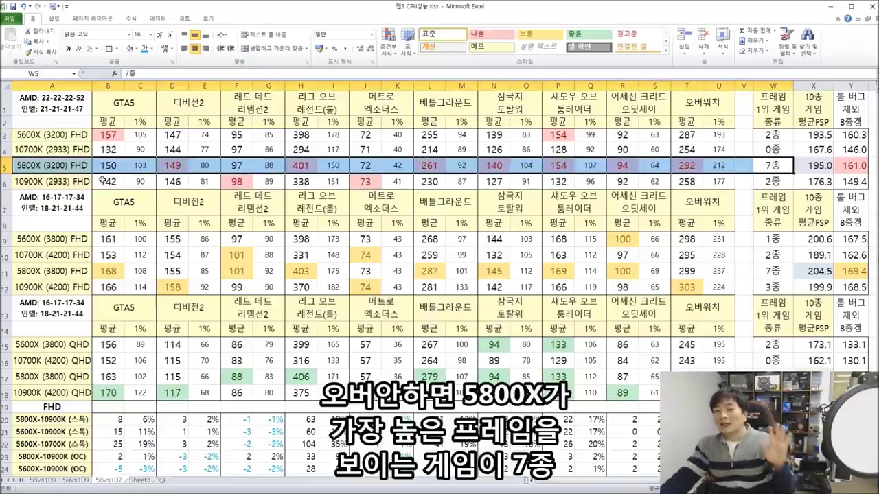
click(711, 160)
drag(764, 165, 30, 161)
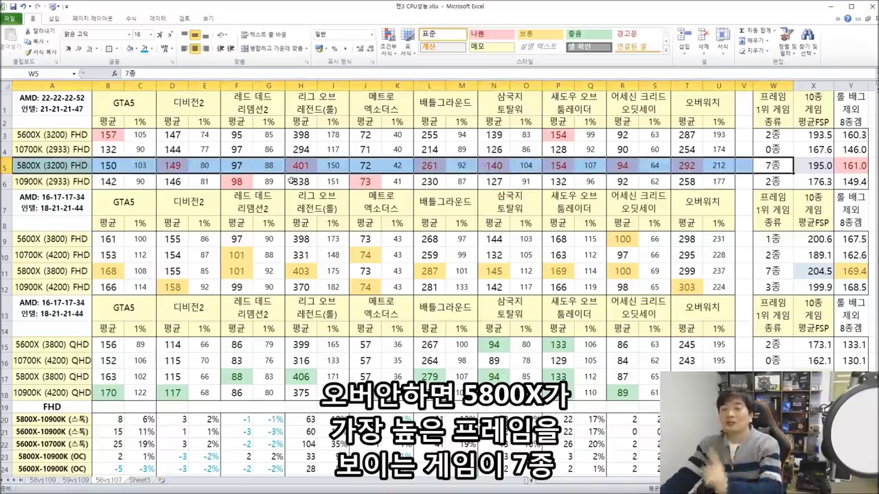
Step: Review the 5800X's first-place results in the stock FHD block and highlight the 10900K and 5600X rows across all games for comparison
click(176, 166)
click(307, 166)
click(430, 164)
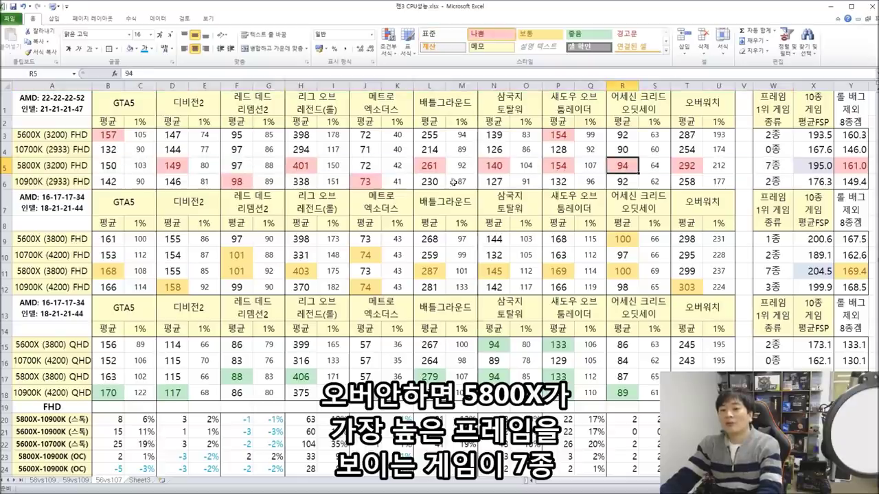
drag(96, 182, 540, 181)
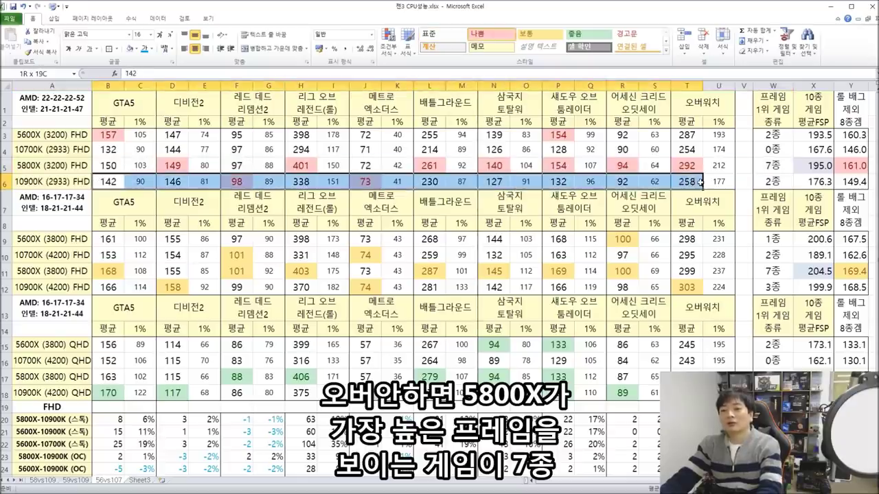
drag(100, 135, 728, 136)
Step: Highlight the ten-game averages in X3:X6 and step through the CPUs starting from the 5600X (3200) FHD
drag(813, 135, 823, 180)
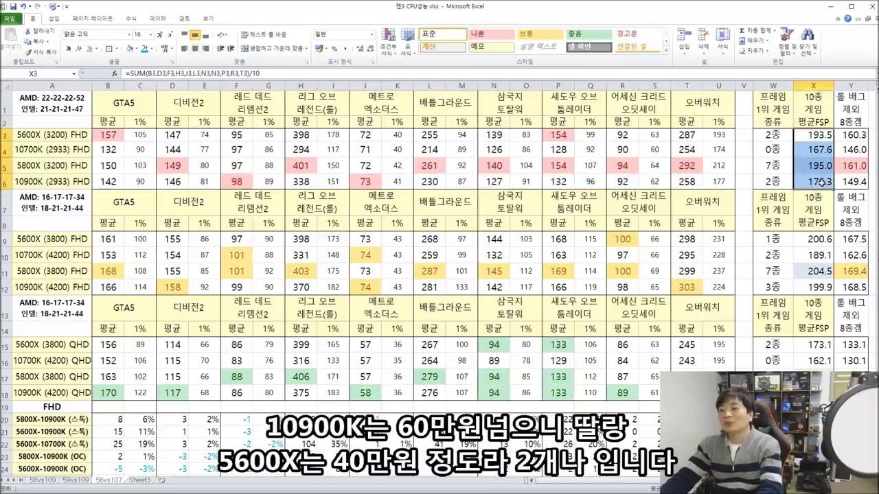
key(Down)
key(Down)
click(822, 136)
key(Down)
key(Down)
click(822, 138)
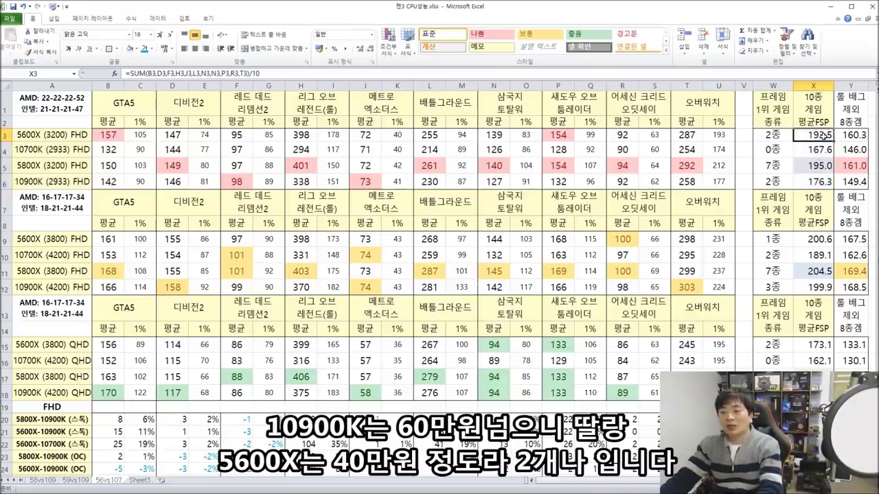
Step: Compare the 5600X's ten-game average in X3 with the 5800X, 10700K and 10900K averages, and view the formula behind X3
click(817, 164)
click(815, 135)
click(816, 165)
click(815, 155)
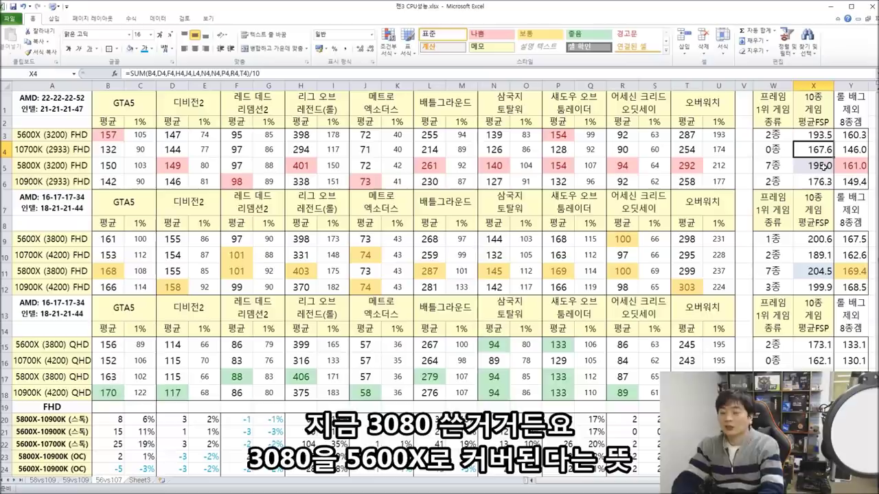
double_click(814, 135)
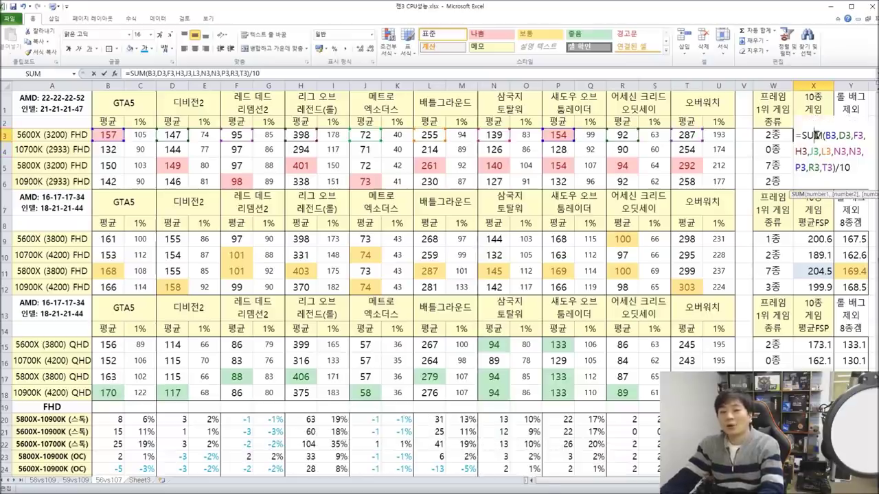
key(Escape)
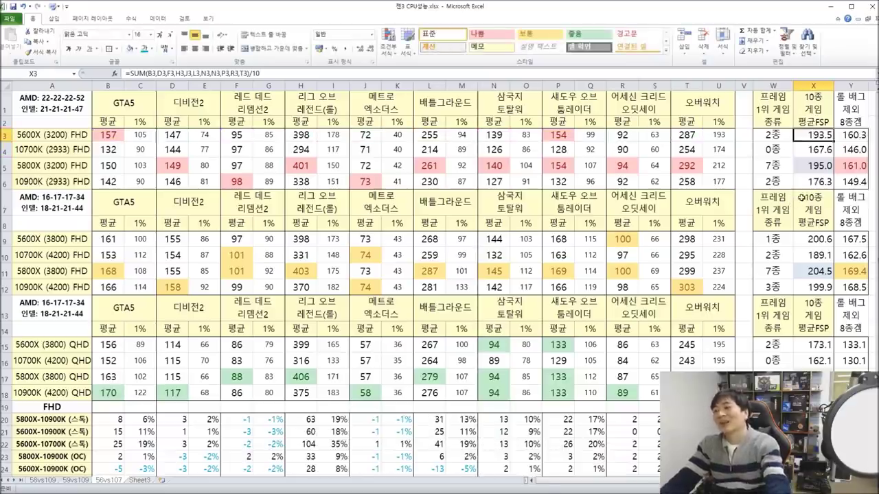
click(821, 181)
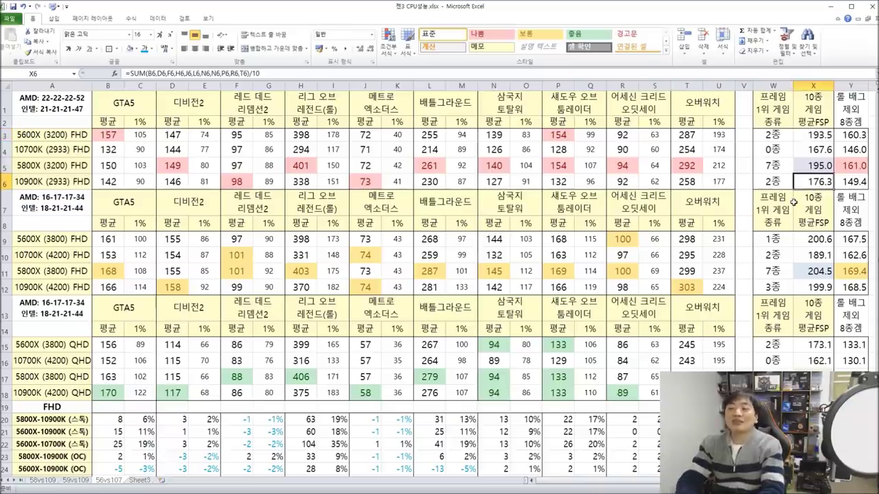
click(819, 134)
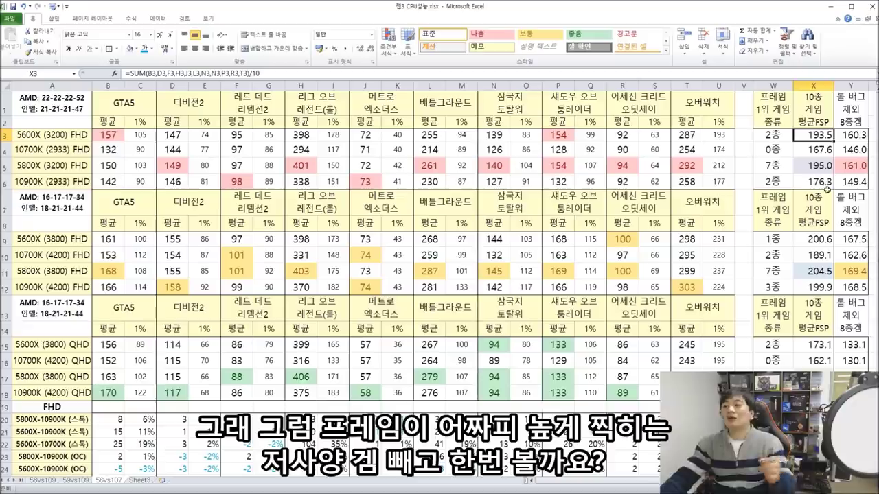
Step: Compare the eight-game averages excluding 롤 and 배그 for the 5800X, 5600X, 10700K and 10900K in Y3:Y6
click(859, 164)
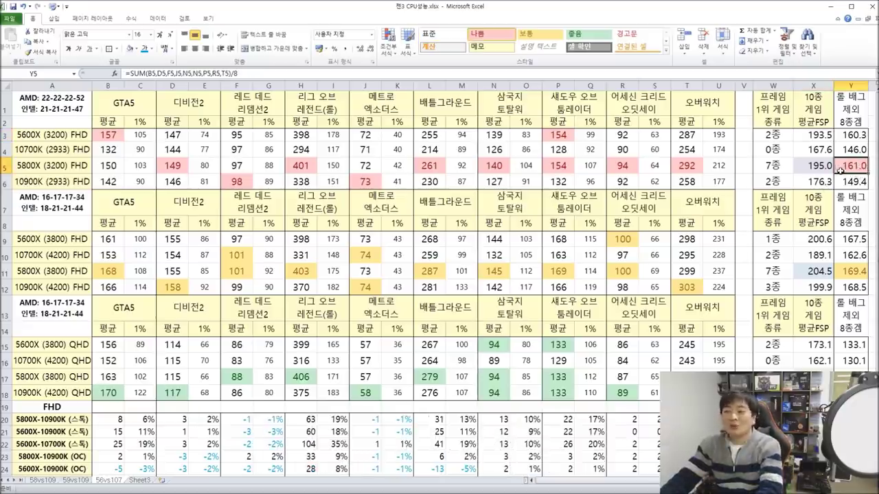
click(857, 138)
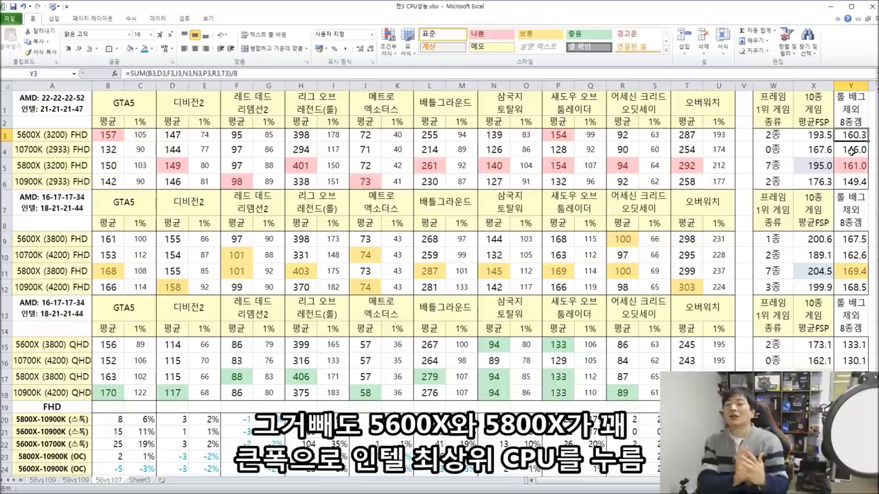
click(854, 153)
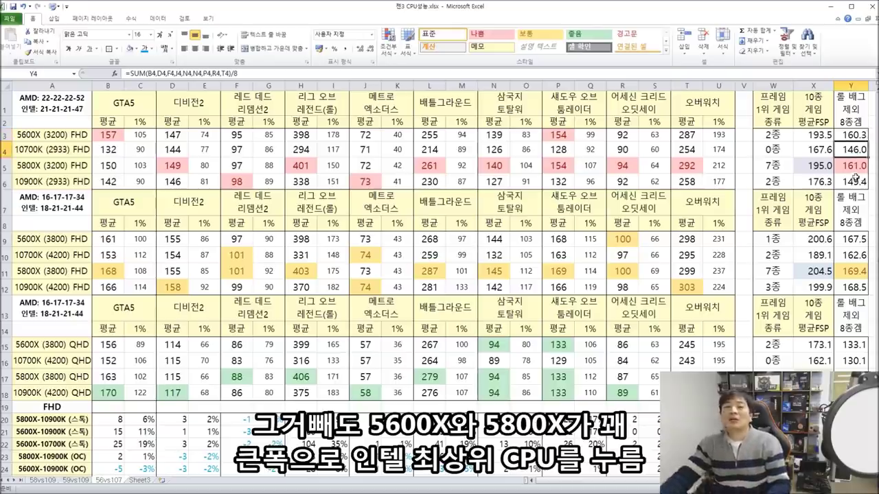
click(859, 182)
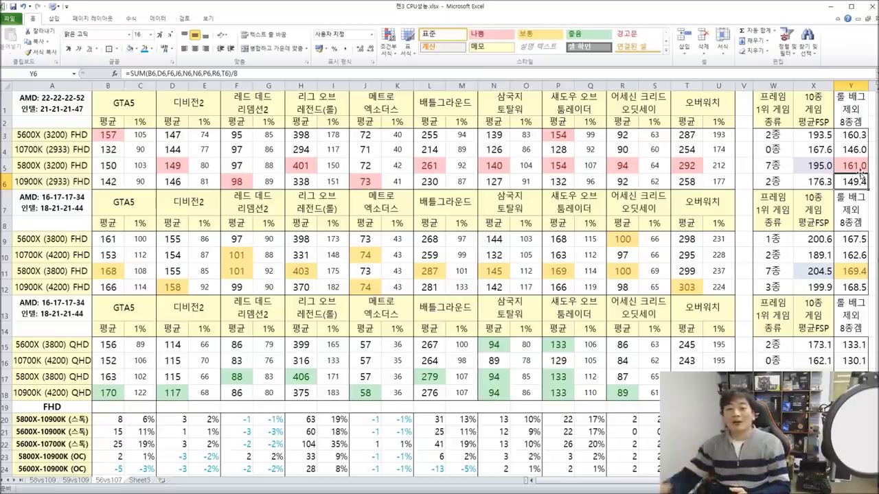
Step: Highlight the 5600X (3800) FHD row and compare the GTA5 averages and 1% results of the 5800X and 10900K in rows 11–12
drag(68, 239, 244, 239)
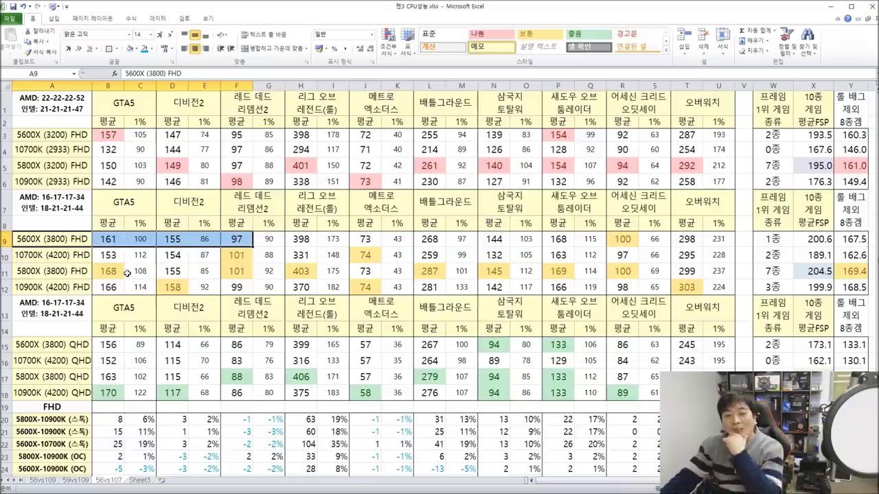
drag(112, 239, 112, 287)
click(86, 287)
click(100, 282)
click(23, 272)
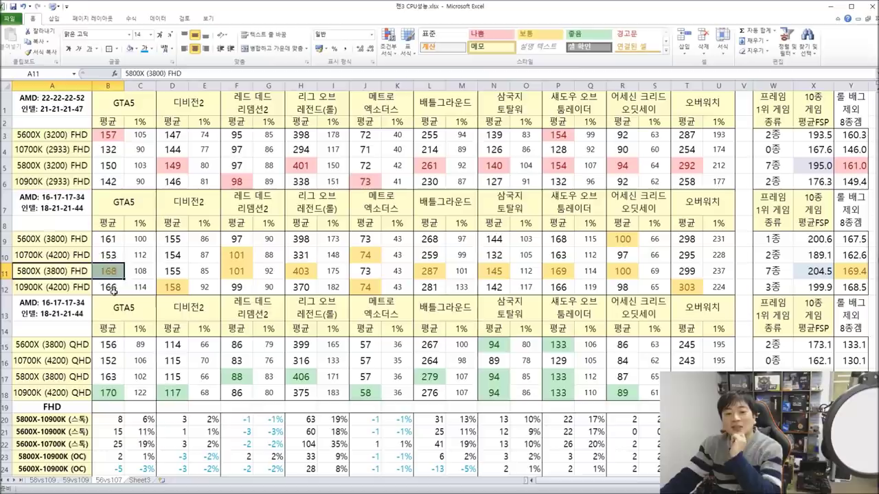
click(109, 271)
click(145, 271)
mouse_move(141, 287)
mouse_down()
mouse_move(31, 271)
mouse_move(51, 285)
mouse_move(141, 287)
mouse_up()
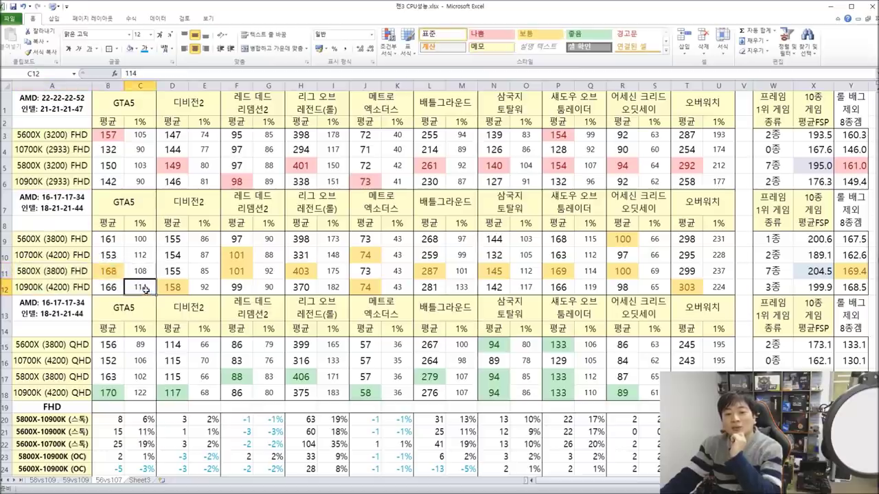
Step: Compare the 10900K's 디비전2 results in D12:E12 with the 5800X average in D11
click(204, 287)
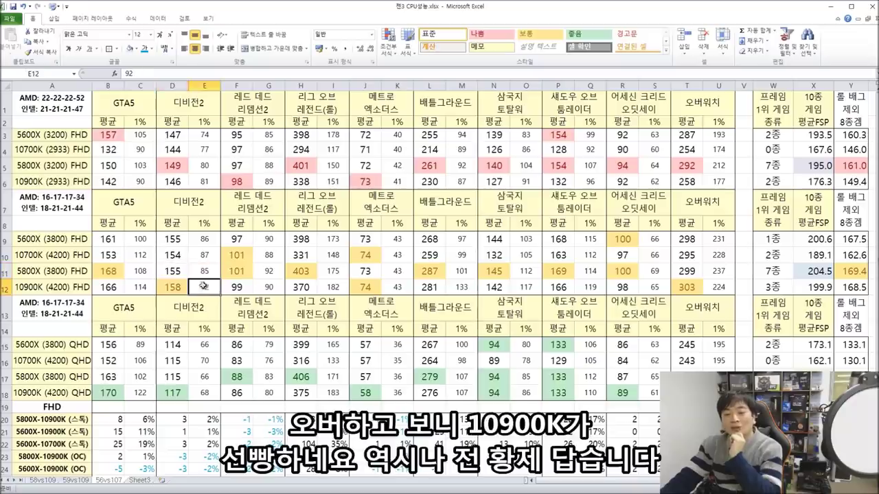
click(182, 290)
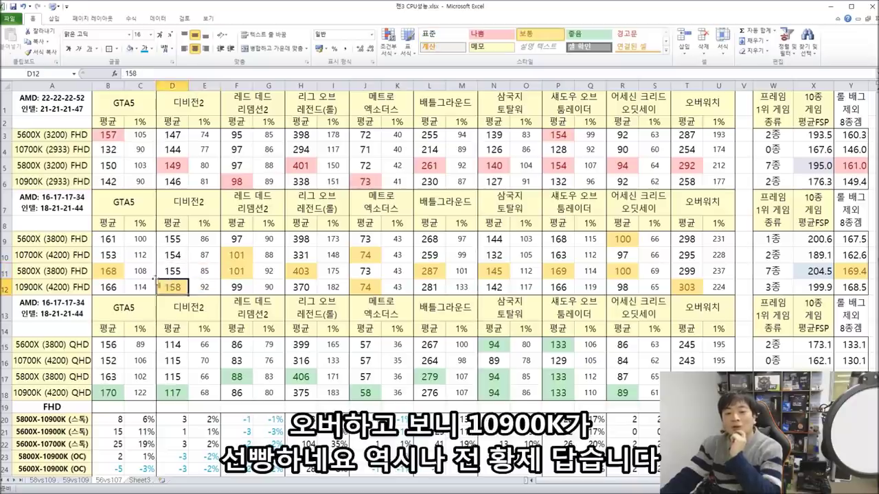
click(173, 274)
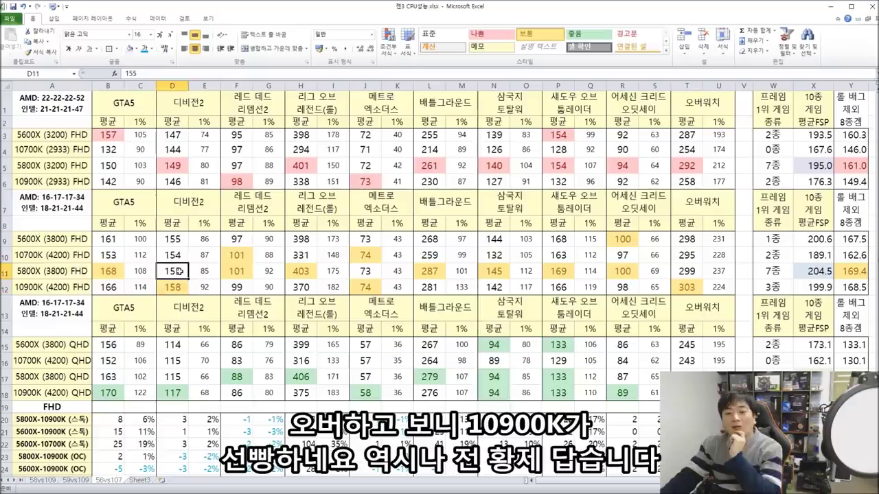
Step: Examine the 5800X (3800) FHD's 레드 데드 리뎀션2 average in F11 and highlight its row up to that game
click(242, 276)
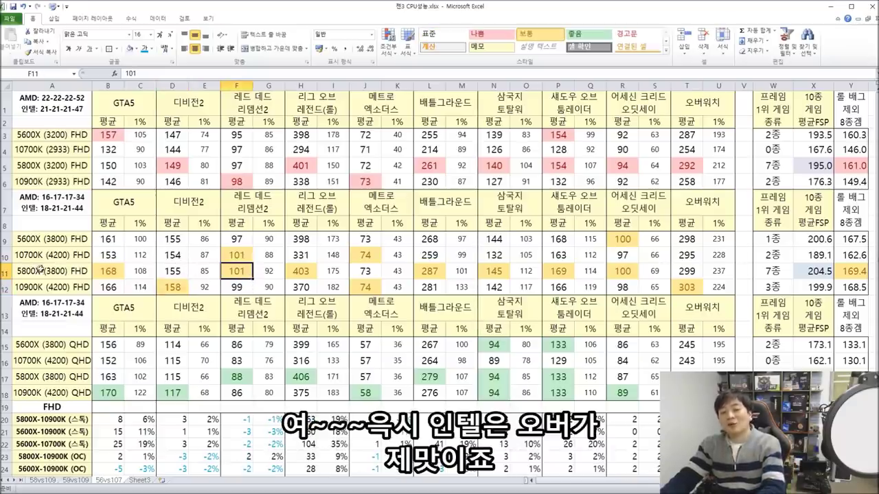
drag(40, 270, 235, 274)
click(235, 274)
click(265, 278)
Step: Compare the 리그 오브 레전드(롤) averages and 1% results in H9:I12, and highlight the 메트로 엑소더스 averages in J9:J12
click(322, 277)
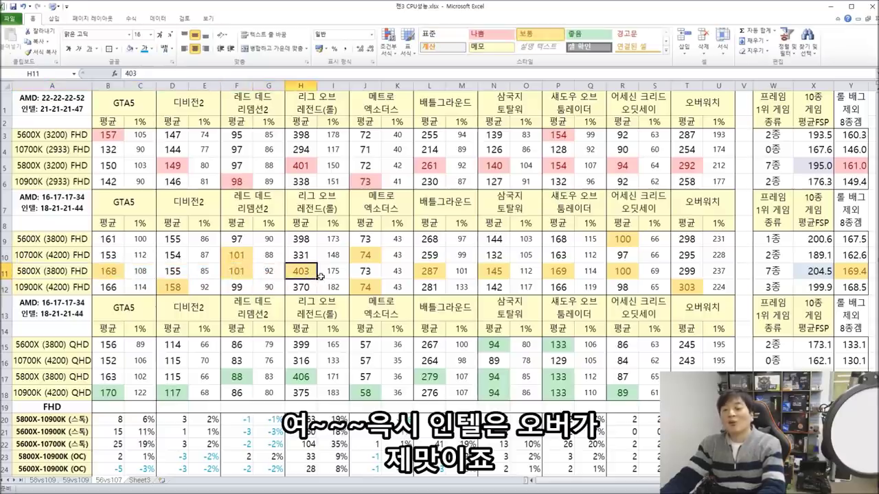
mouse_move(327, 277)
mouse_down()
mouse_move(302, 274)
mouse_move(332, 289)
mouse_up()
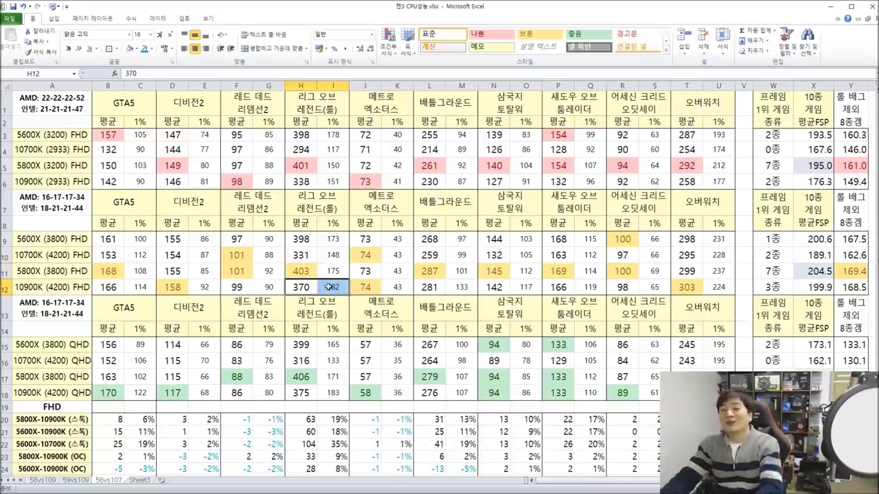
drag(304, 255, 332, 240)
drag(302, 271, 334, 289)
drag(303, 239, 367, 289)
click(368, 239)
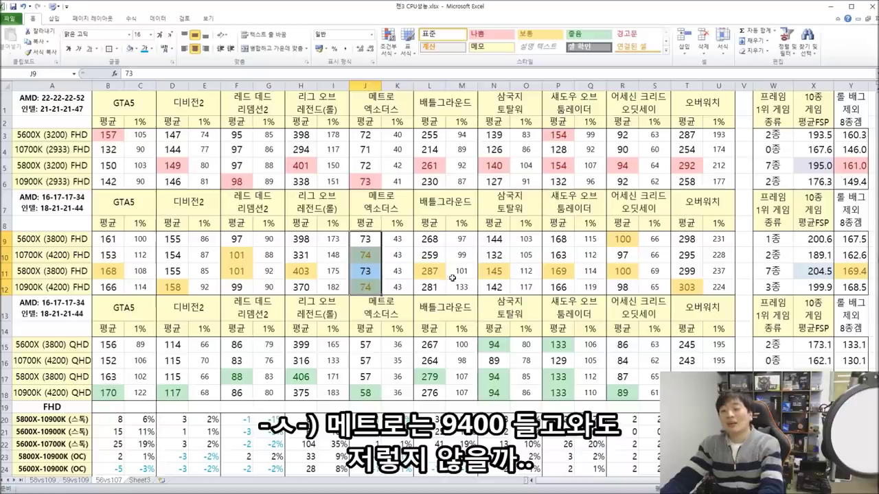
Step: Compare the 배틀그라운드 averages of all four CPUs in L9:L12 and check the 10900K's 1% result in M12
drag(431, 238, 434, 285)
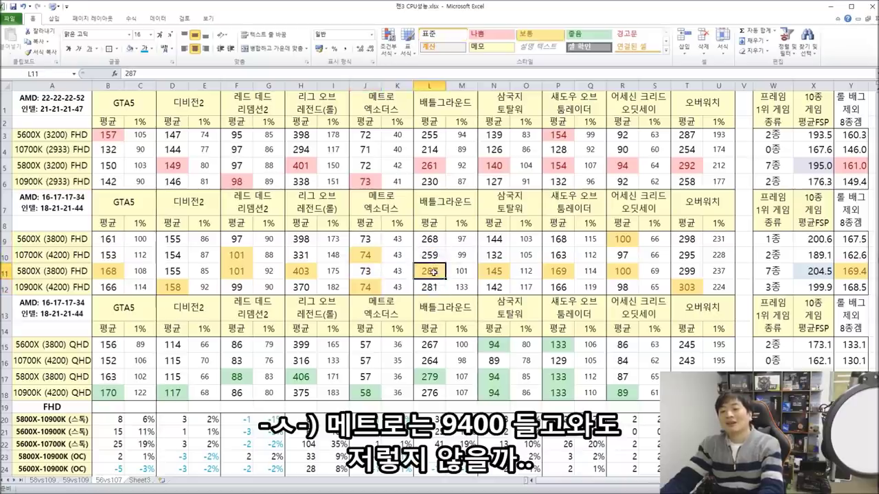
click(431, 272)
click(433, 289)
click(432, 271)
click(462, 287)
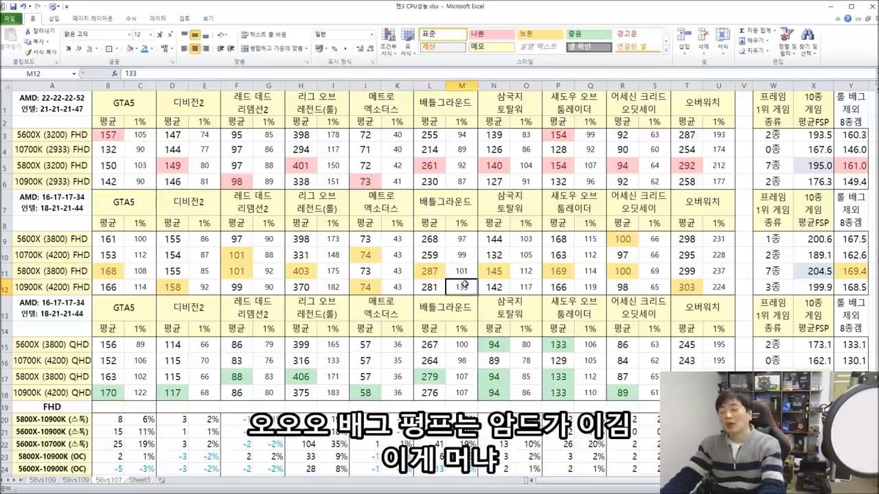
drag(429, 239, 434, 253)
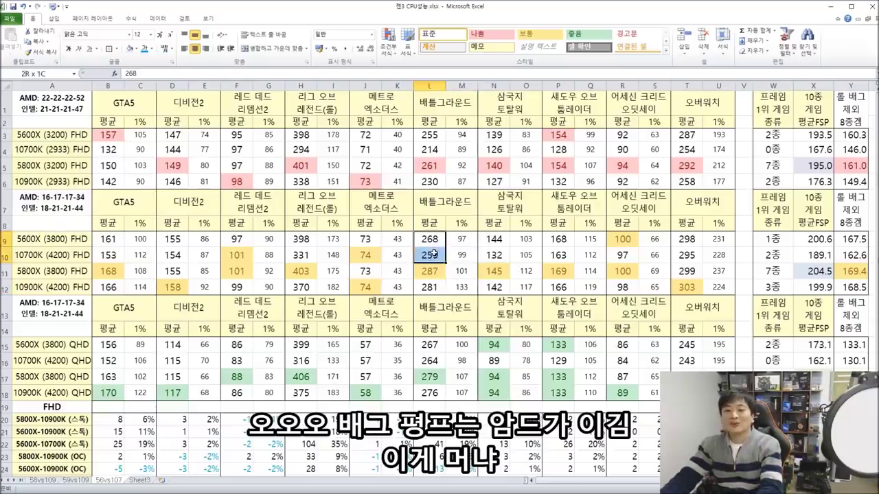
Step: Compare the 삼국지 토탈워 averages of the 5800X and 10900K, and the average and 1% results of the 5600X and 10900K
drag(430, 238, 497, 283)
click(495, 271)
click(497, 284)
key(Up)
key(Down)
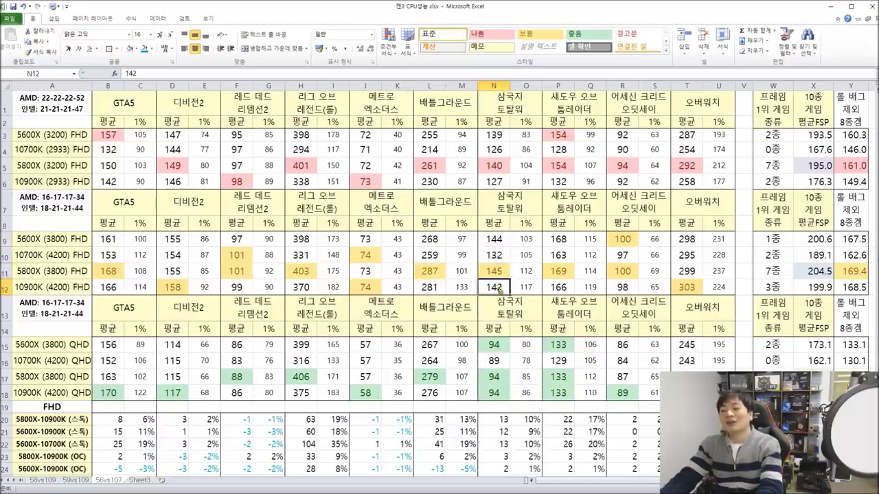
drag(492, 288, 526, 287)
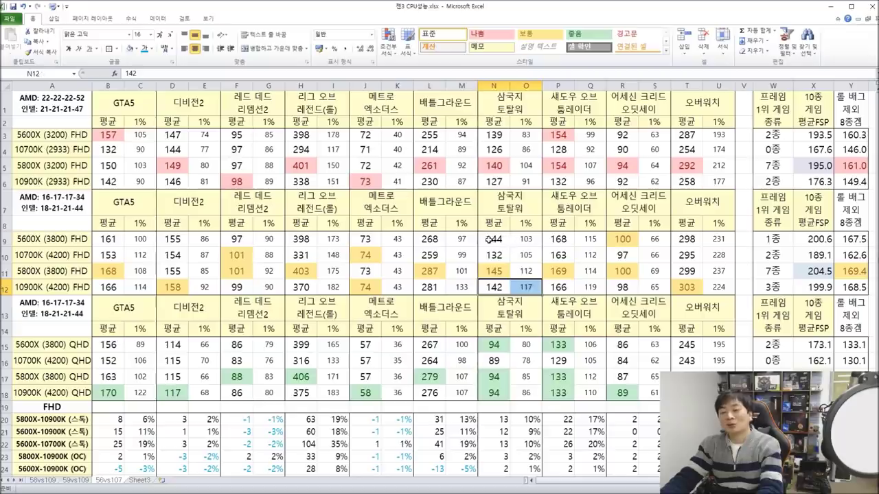
drag(494, 239, 526, 240)
click(526, 287)
drag(491, 287, 525, 287)
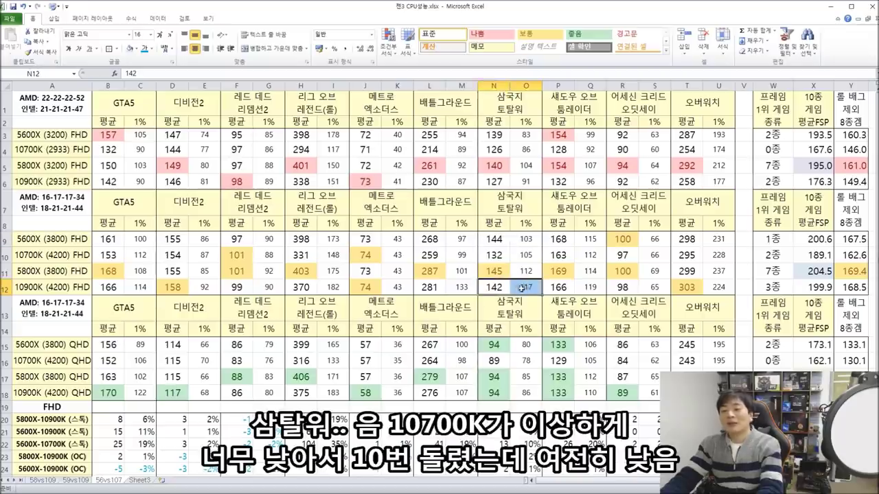
click(526, 287)
Step: Compare the 섀도우 오브 툼레이더 average and 1% results of the 10900K in P12:Q12 and the 5600X in P9:Q9
click(562, 287)
drag(562, 287, 595, 289)
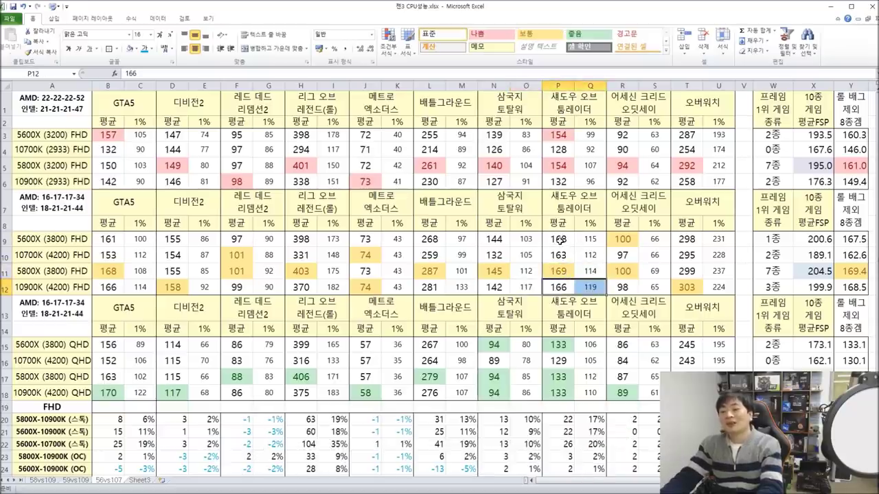
drag(556, 239, 595, 241)
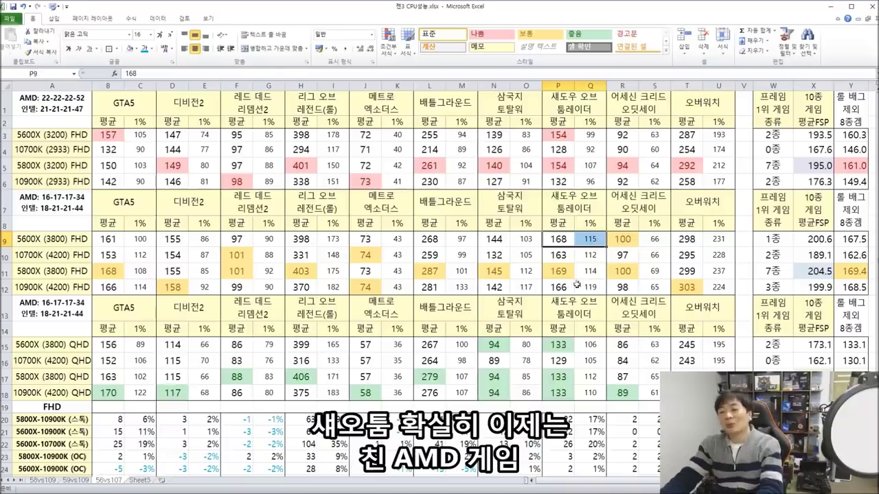
Step: Compare the 어세신 크리드 오딧세이 results of the 10900K and 5600X, and examine the 10900K's 오버워치 average and 1% result in T12:U12
drag(557, 287, 654, 288)
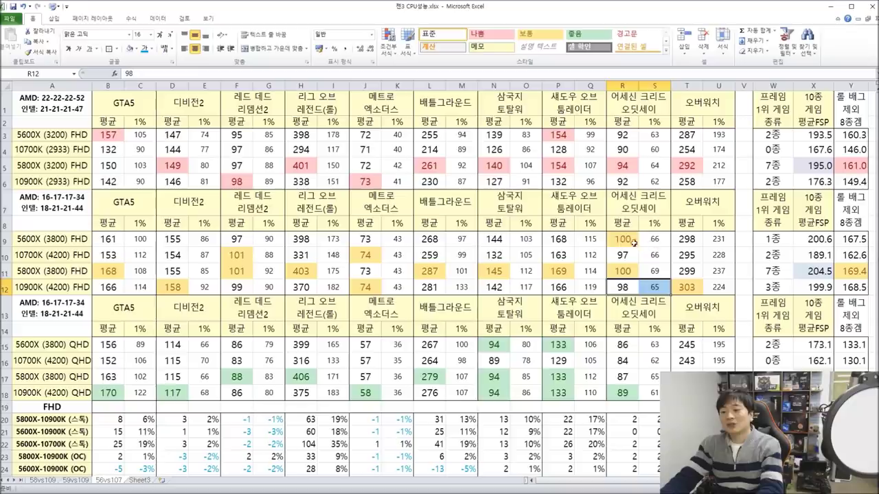
drag(618, 239, 654, 238)
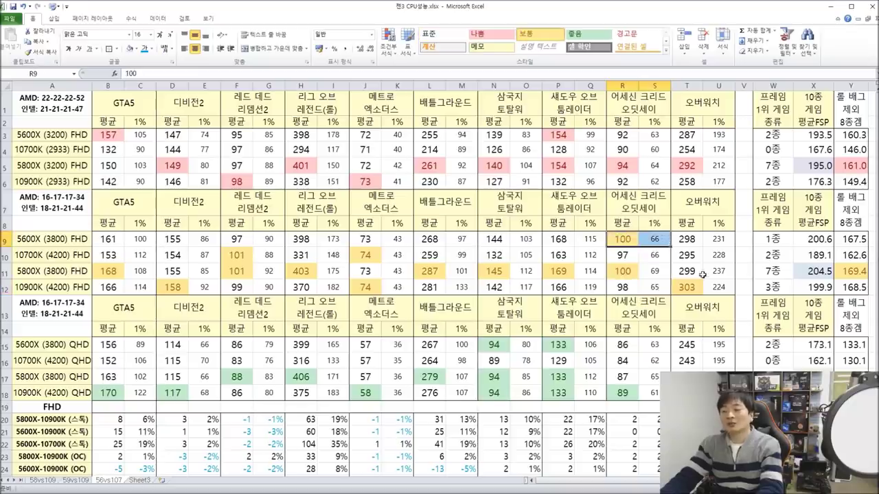
click(689, 288)
click(713, 291)
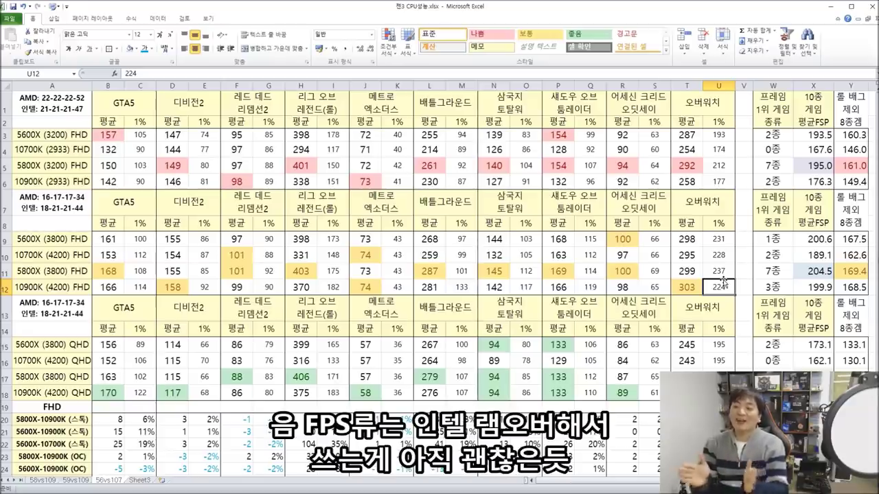
click(689, 288)
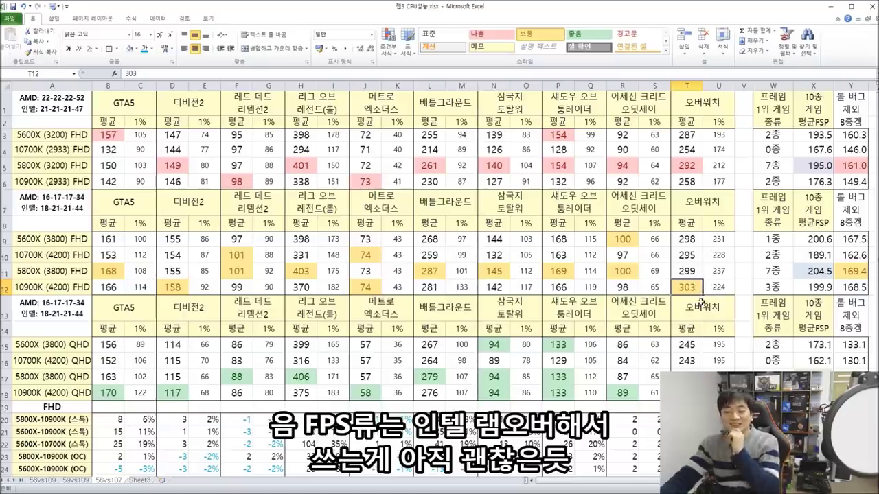
Step: Compare the 오버워치 1% results of the overclocked CPUs in U9:U12 and check the 10900K's results in T12:U12
click(719, 288)
click(726, 239)
drag(721, 284, 721, 244)
click(721, 245)
drag(720, 285, 688, 285)
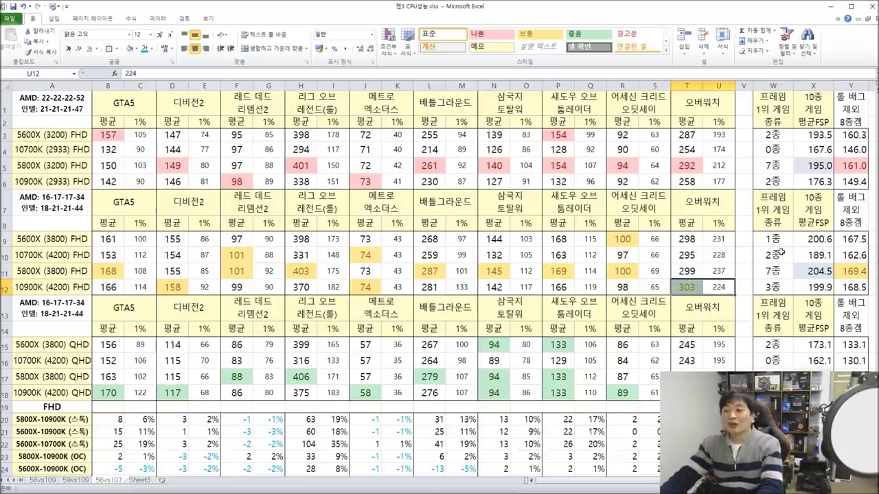
Step: Compare the overclocked FHD 10-game averages of the 10900K, 5800X and 5600X, and check the 5800X's 8-game average in Y11
click(819, 287)
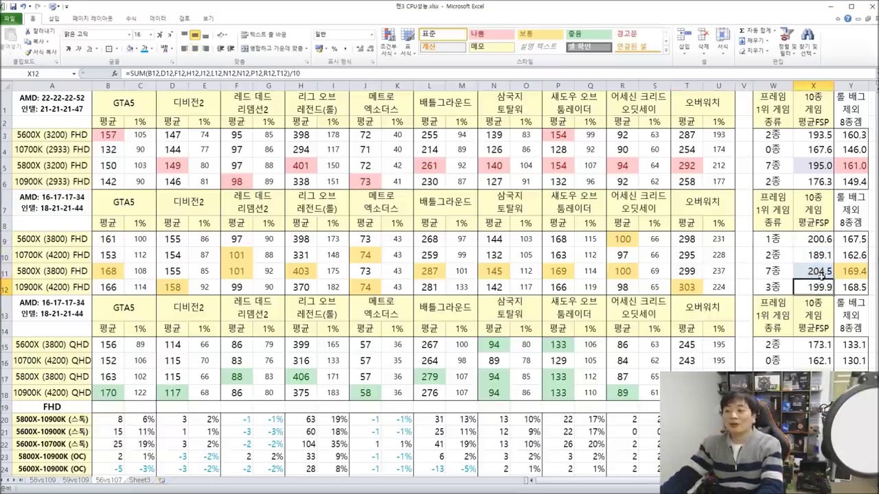
drag(25, 271, 815, 274)
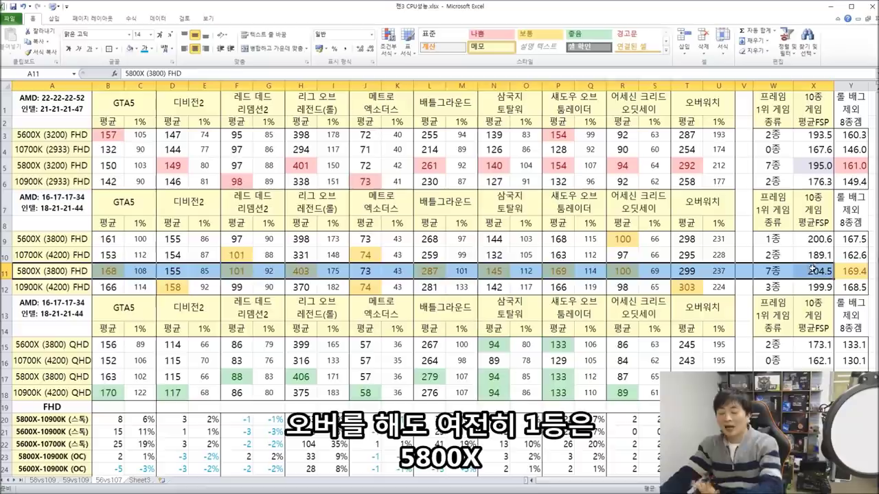
click(812, 271)
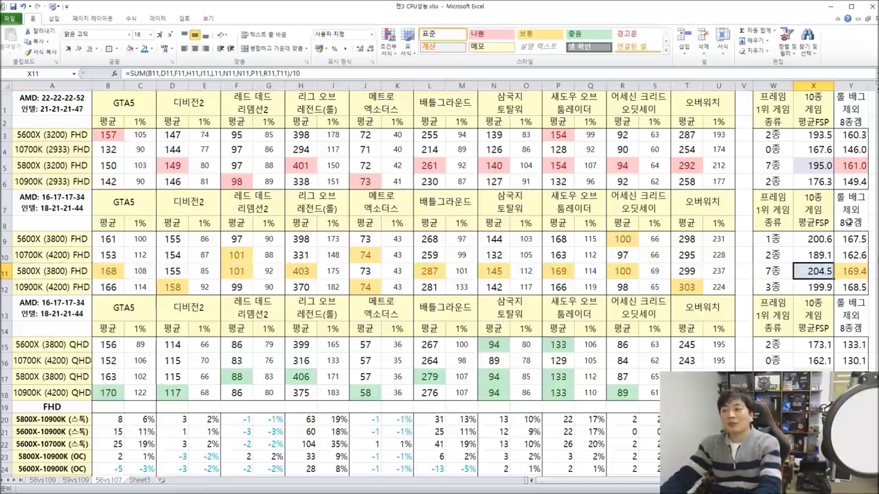
drag(857, 271, 839, 272)
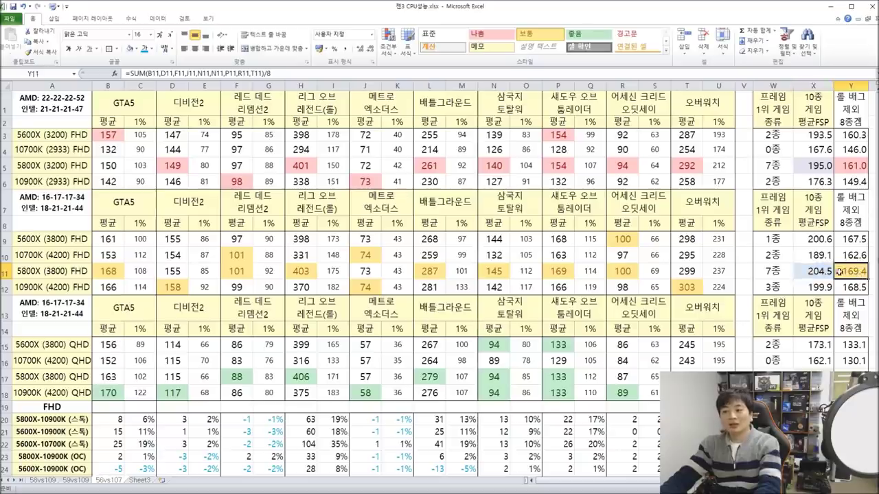
click(817, 271)
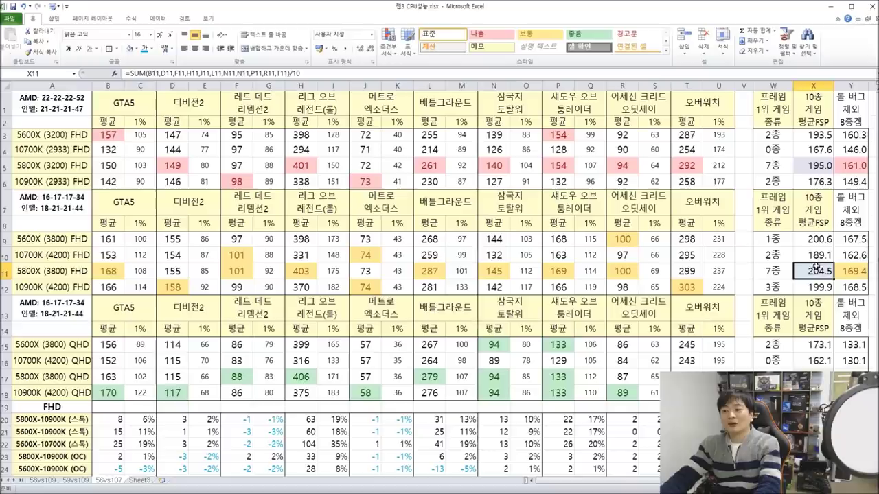
click(816, 239)
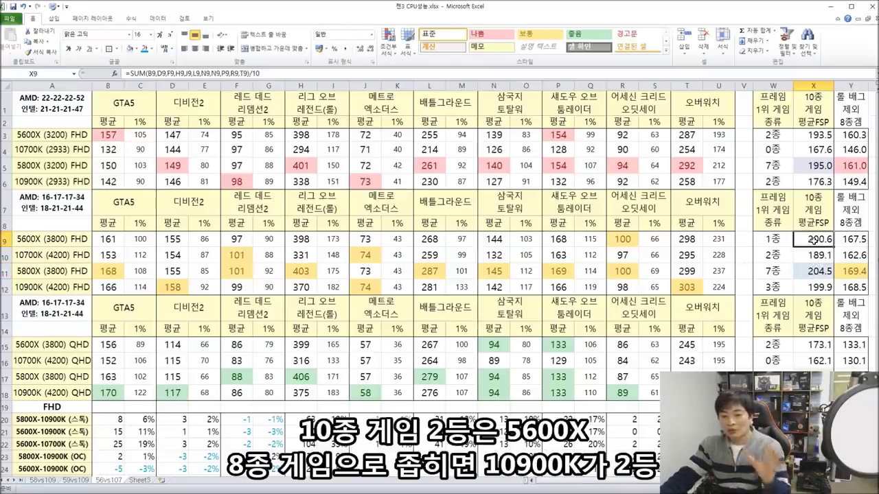
drag(43, 288, 806, 289)
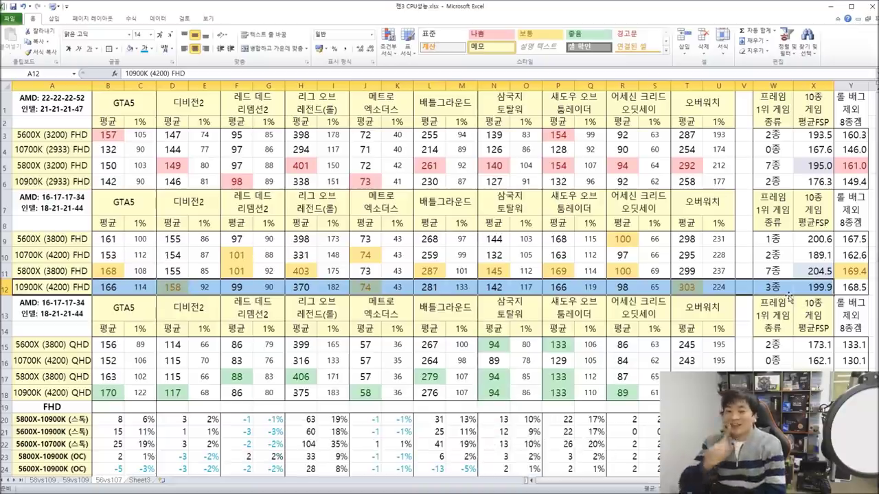
Step: Compare the stock 5600X and 5800X 10-game averages in X3 and X5 with the overclocked 10900K and 5800X averages in X12 and X11
click(822, 138)
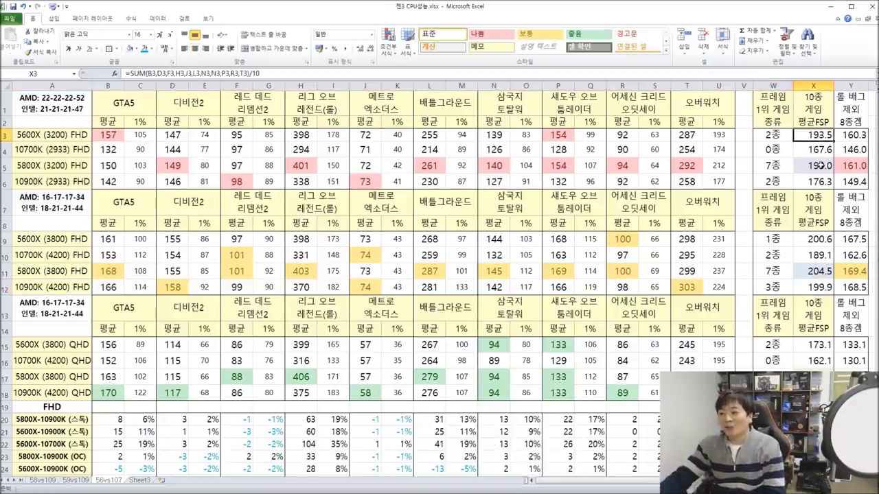
click(821, 286)
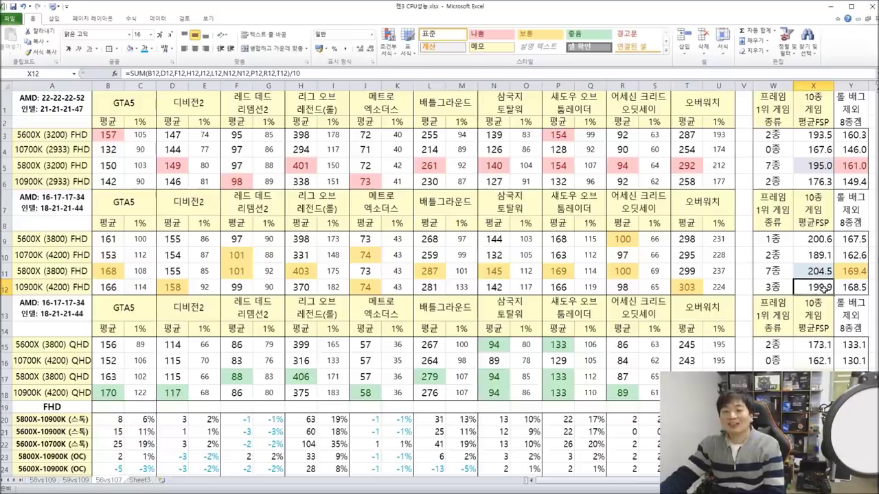
click(827, 167)
click(826, 283)
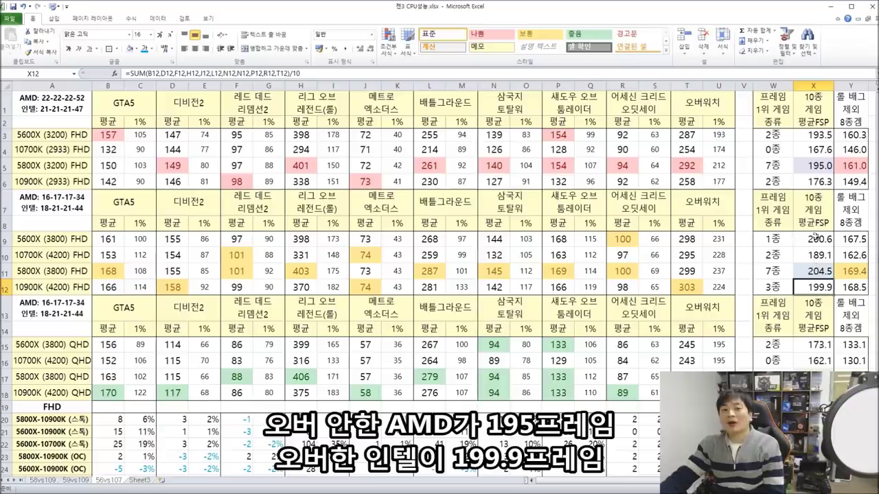
click(821, 167)
click(823, 288)
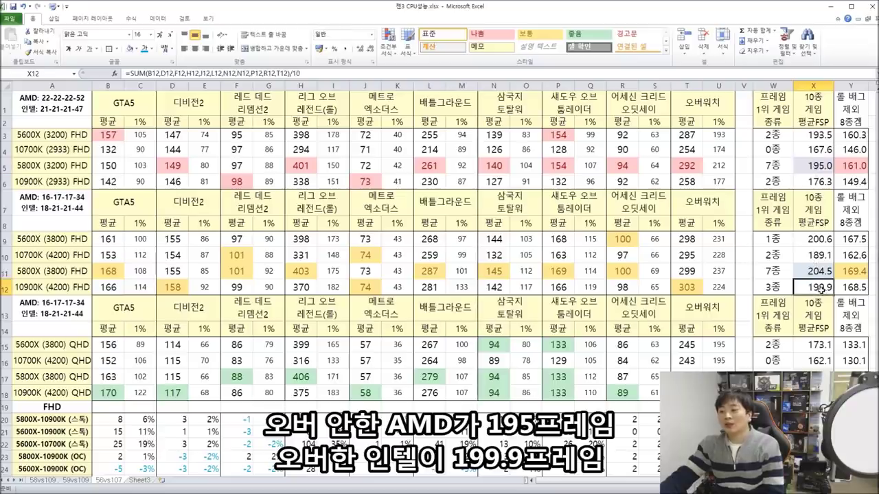
click(822, 165)
click(815, 284)
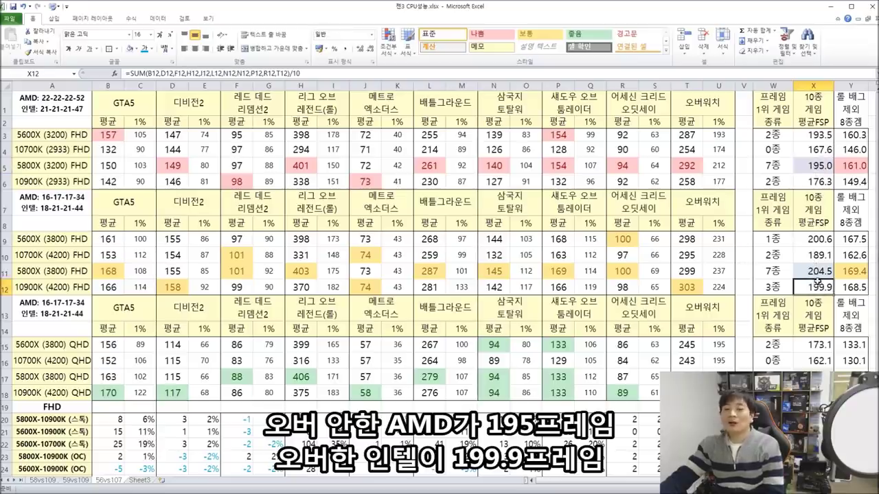
click(822, 166)
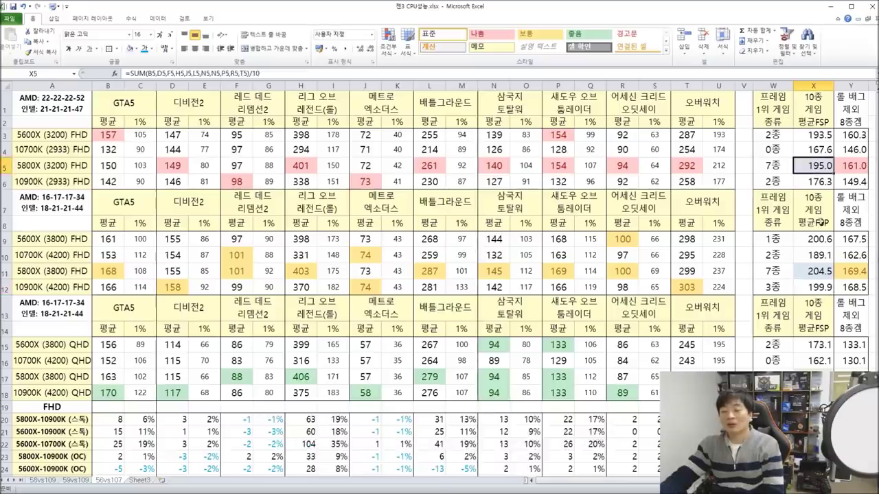
click(817, 287)
click(824, 170)
click(821, 272)
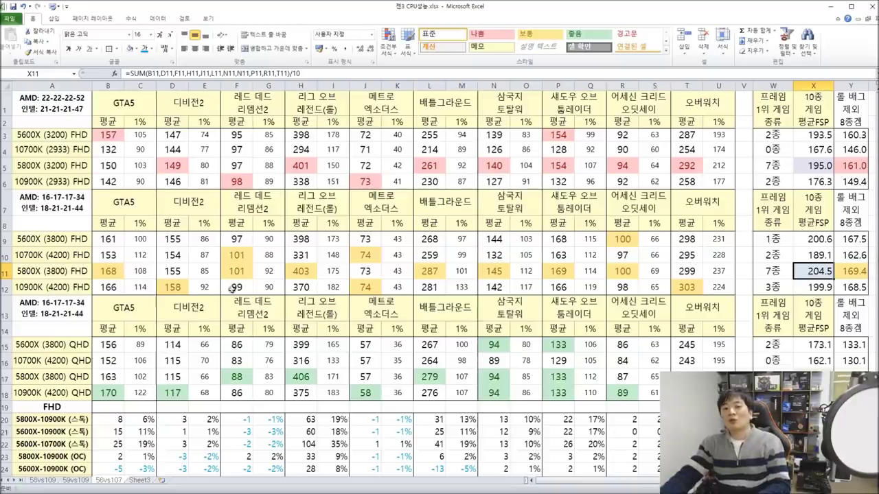
Step: Examine the overclocked FHD results in rows 9 to 12, highlighting the 10900K row and the 5600X row through column X
drag(47, 240, 719, 292)
drag(718, 256, 75, 237)
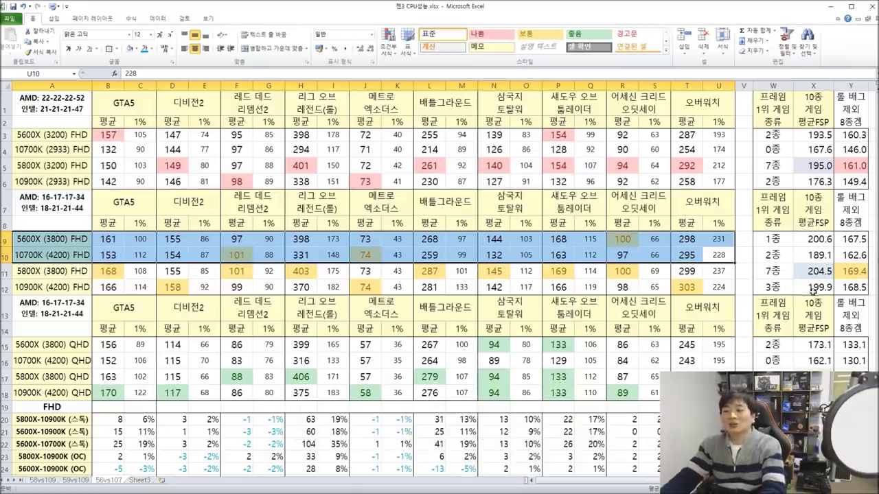
click(813, 289)
drag(33, 288, 814, 289)
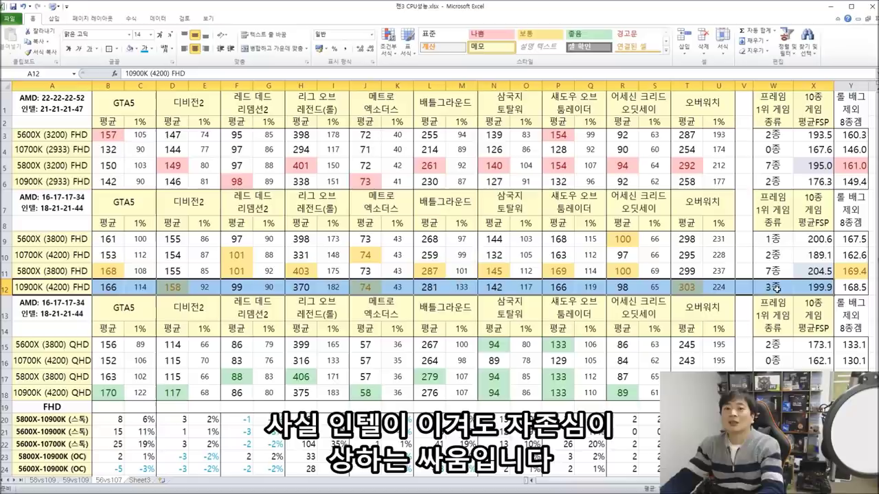
drag(18, 240, 813, 239)
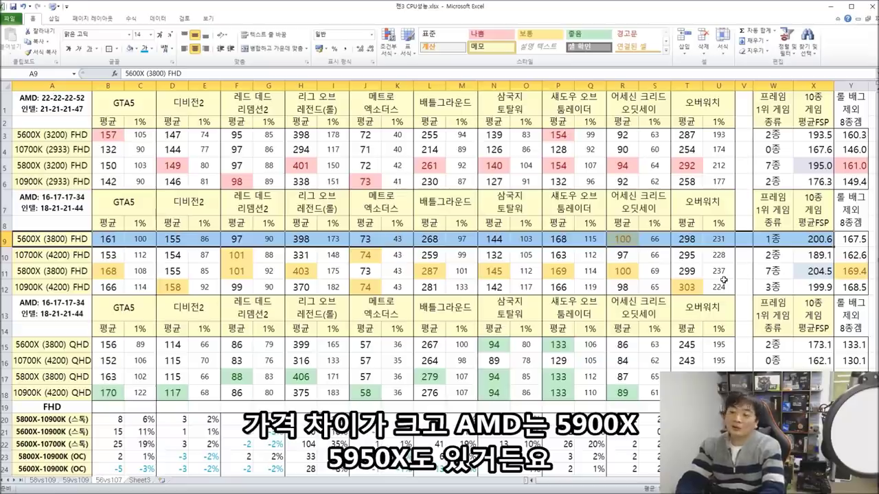
Step: Compare the overclocked 10-game averages of the 10900K and 5600X in X12 and X9, and their 8-game averages in Y9:Y12
click(820, 287)
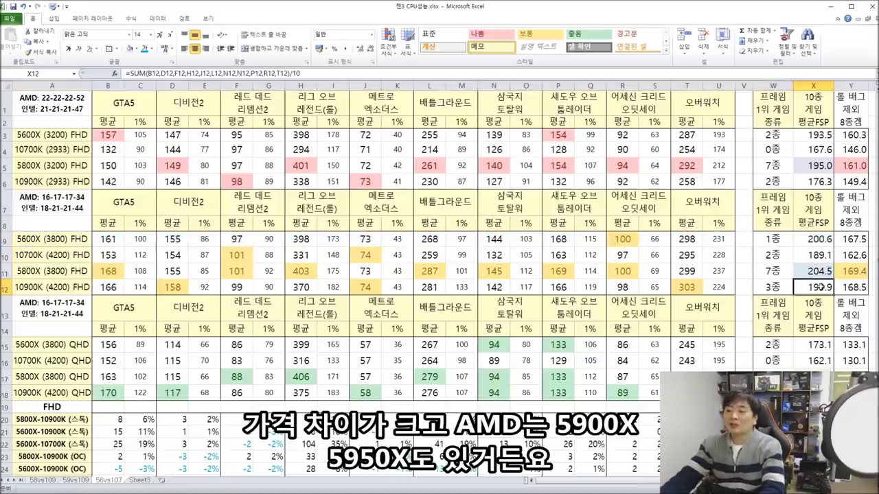
click(823, 241)
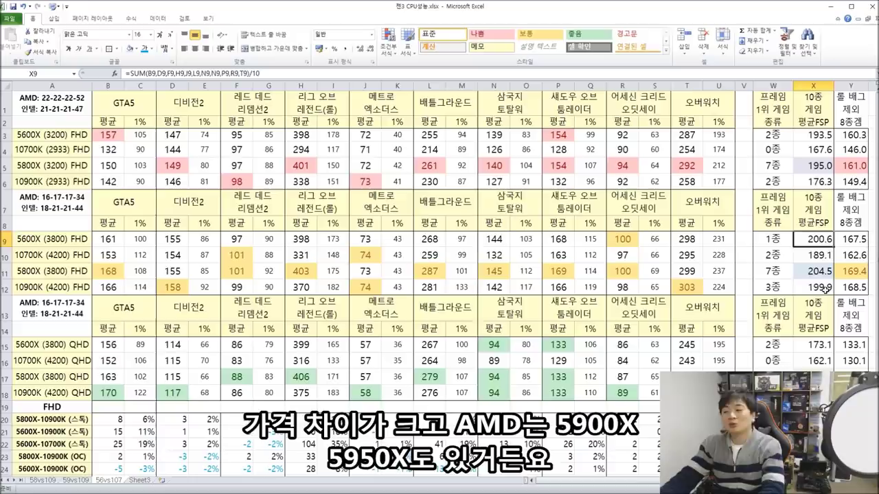
click(824, 287)
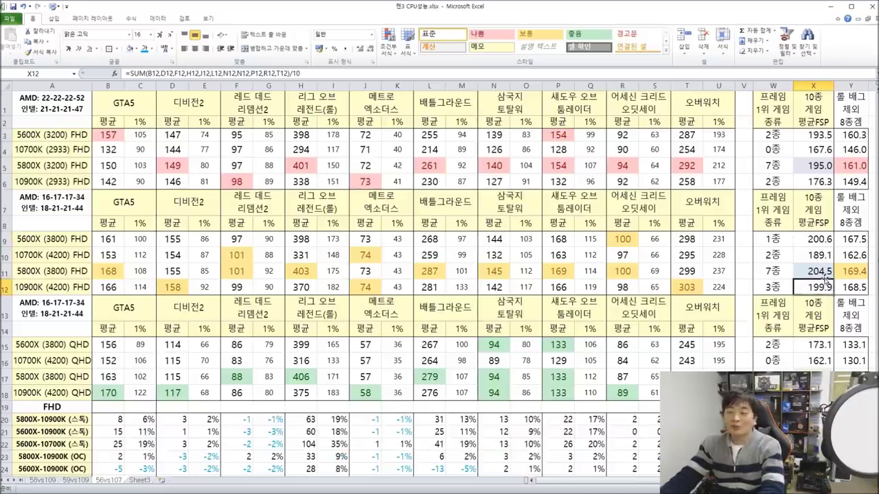
click(824, 239)
click(821, 283)
click(829, 240)
drag(850, 239, 850, 287)
click(850, 287)
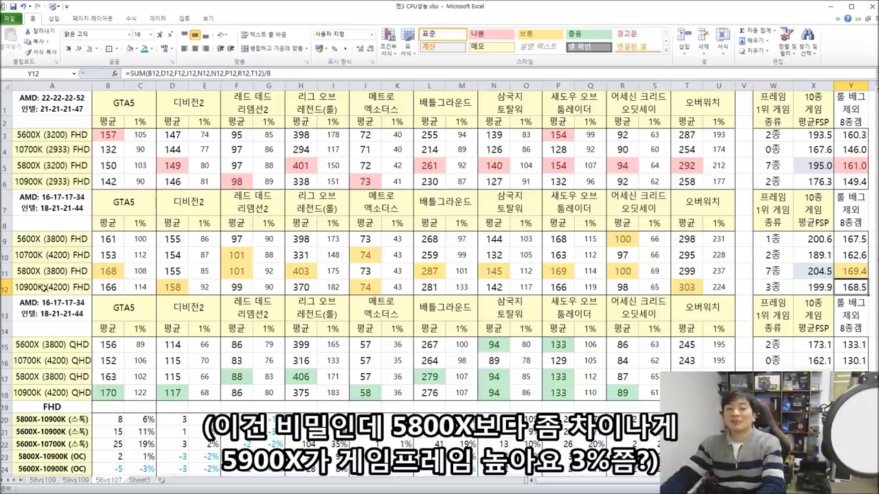
Step: Review the overclocked 10900K row A12:Y12 and compare its 8-game average in Y12 with the 5800X's in Y11
drag(35, 287, 851, 287)
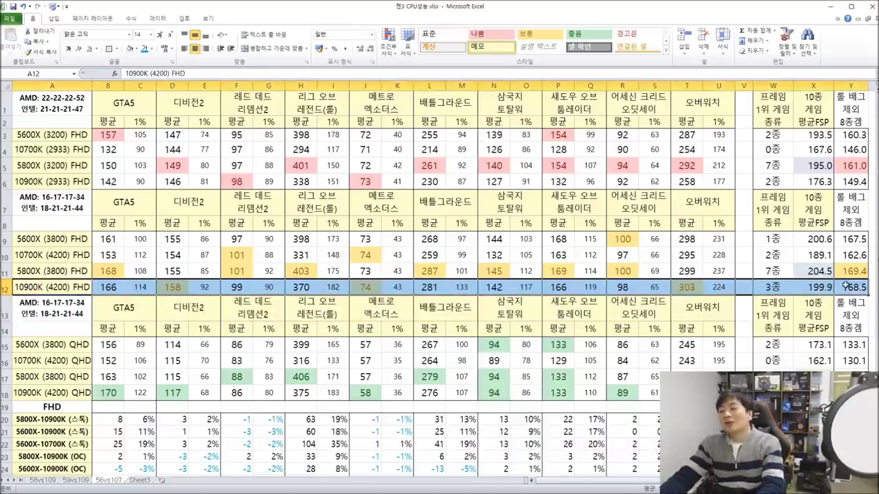
click(854, 290)
key(Up)
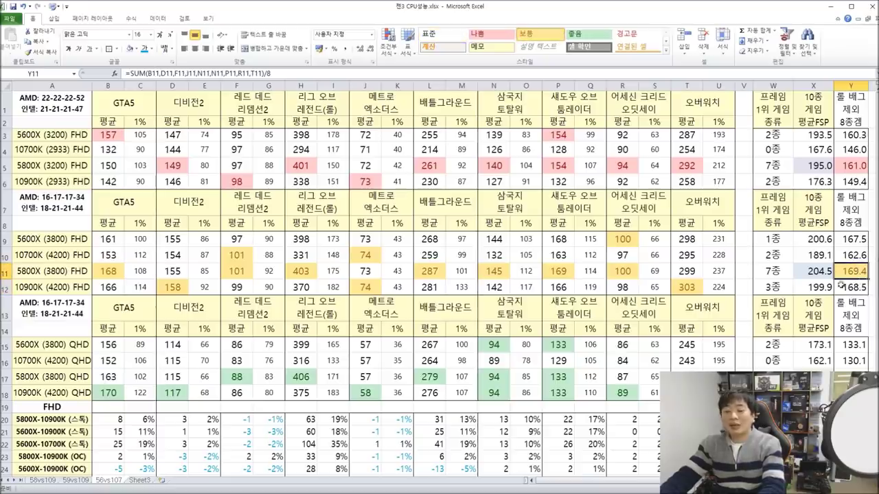
click(857, 271)
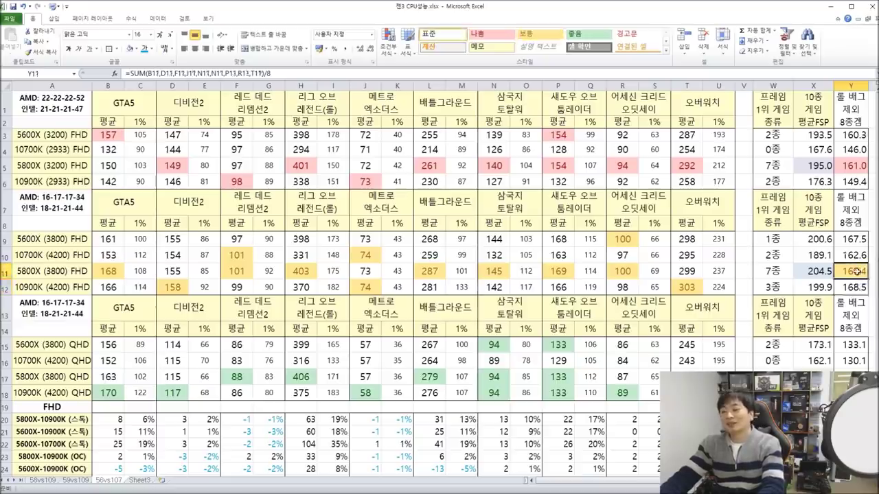
click(857, 287)
click(855, 288)
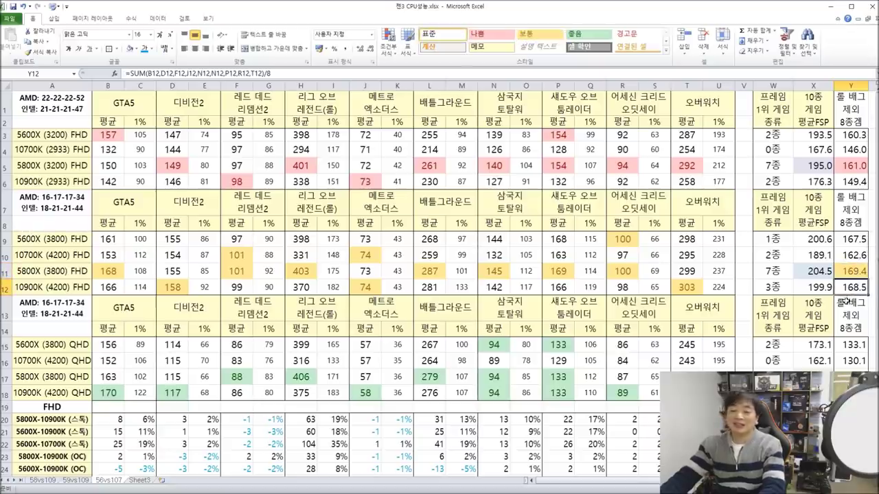
Step: Review the whole overclocked FHD block A9:Y12, including the 5800X row through its 10-game average
drag(21, 239, 855, 288)
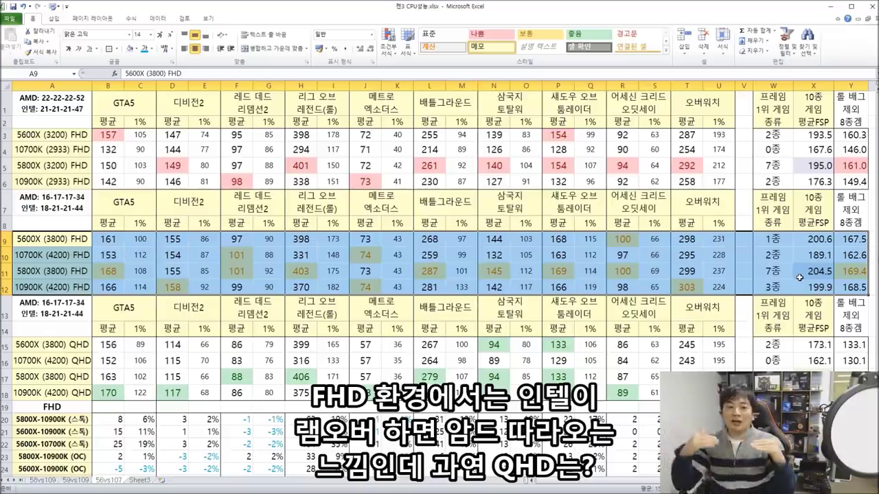
drag(74, 278, 831, 269)
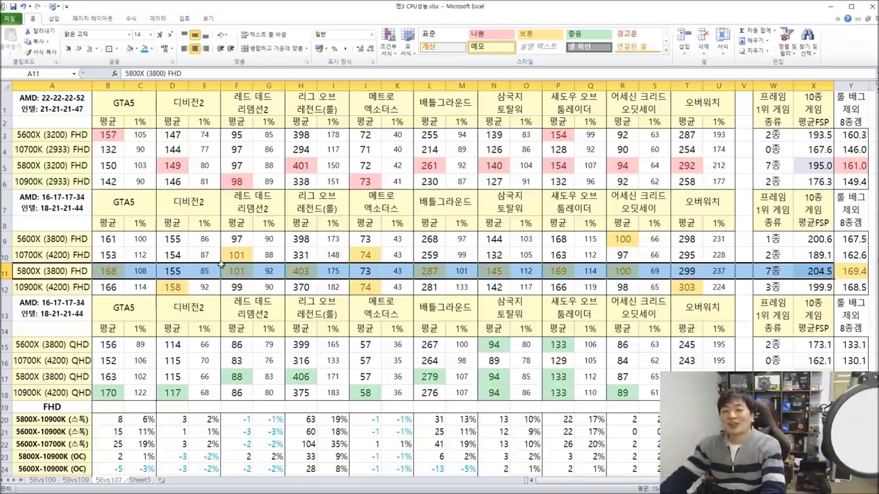
click(36, 240)
drag(40, 242, 846, 286)
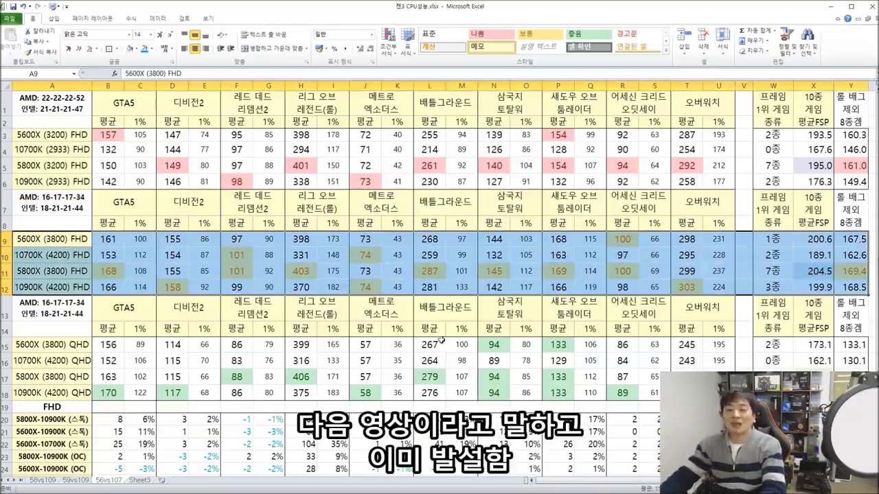
Step: Bring the QHD results into view and highlight the block A15:Y18 for all four CPUs
scroll(357, 322, down, 2)
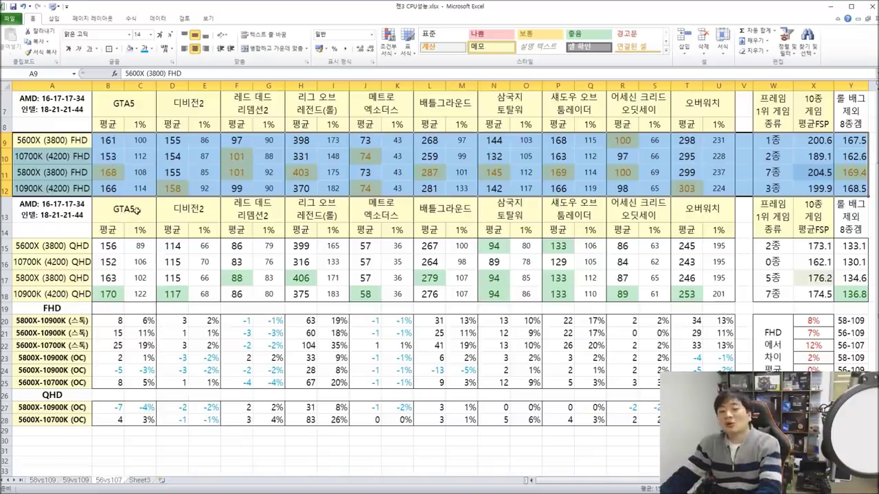
scroll(137, 210, down, 1)
drag(49, 189, 839, 234)
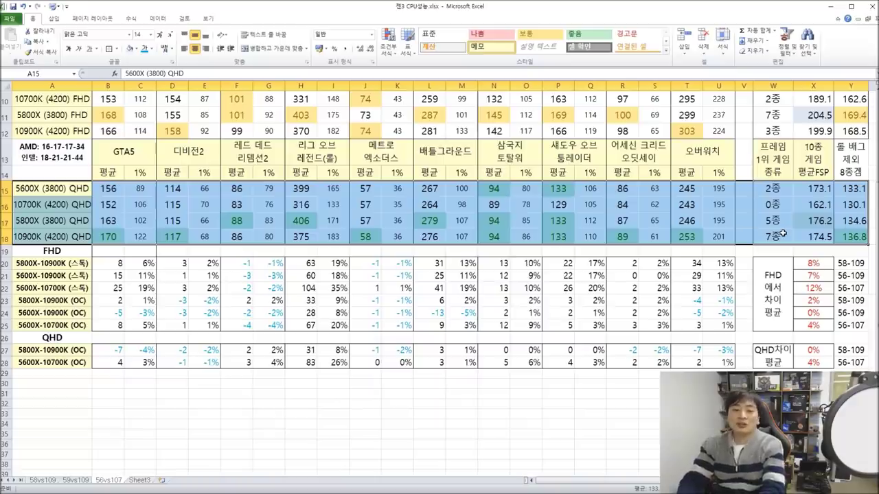
Step: Examine the 10900K's QHD results across the games in row 18, its 8-game average in Y18 and its first-place count in W18
click(846, 239)
click(691, 237)
click(590, 238)
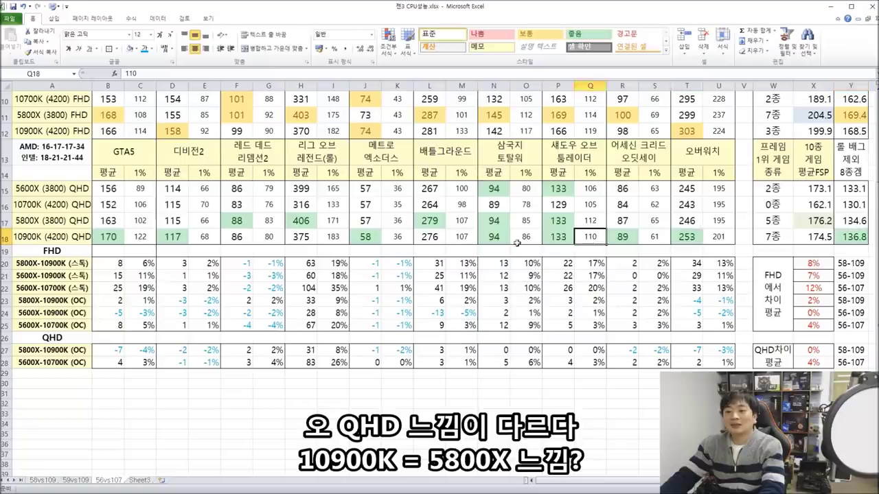
click(460, 239)
click(362, 240)
click(96, 237)
drag(94, 237, 721, 237)
click(776, 236)
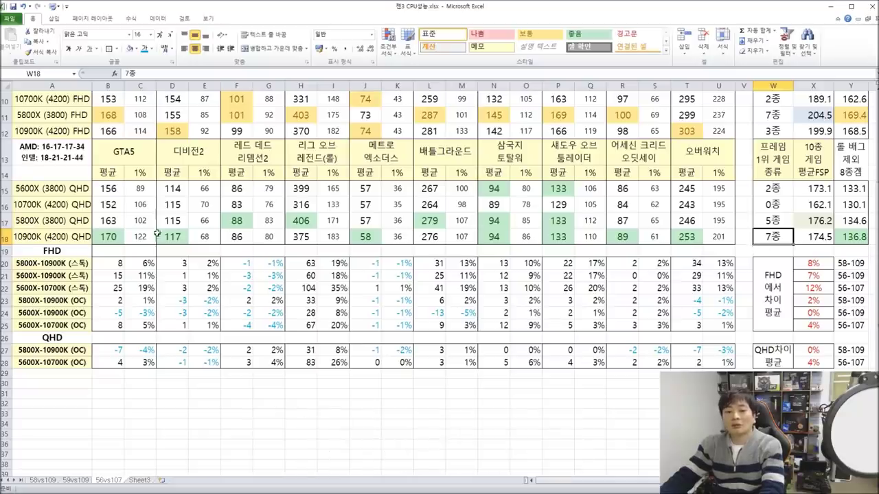
Step: Examine the 5800X's QHD results in row 17, its first-place count in W17 and its 10-game average in X17
drag(120, 220, 748, 221)
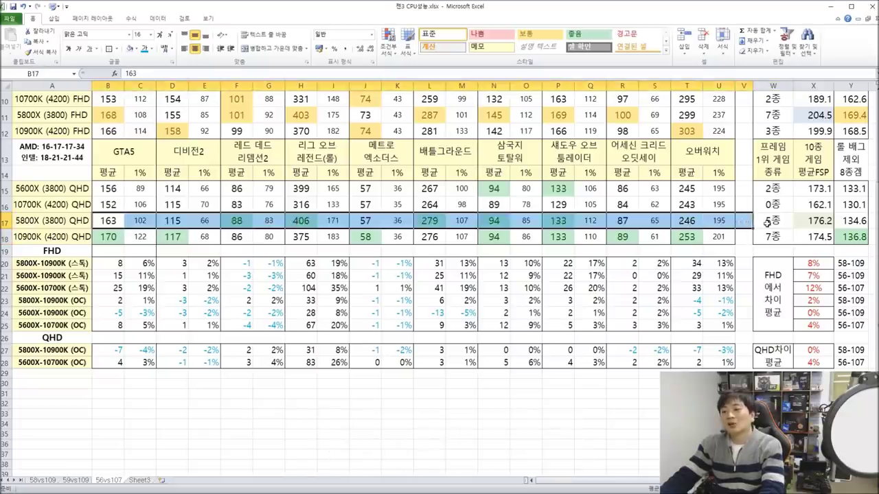
click(767, 224)
drag(822, 150, 822, 236)
click(823, 221)
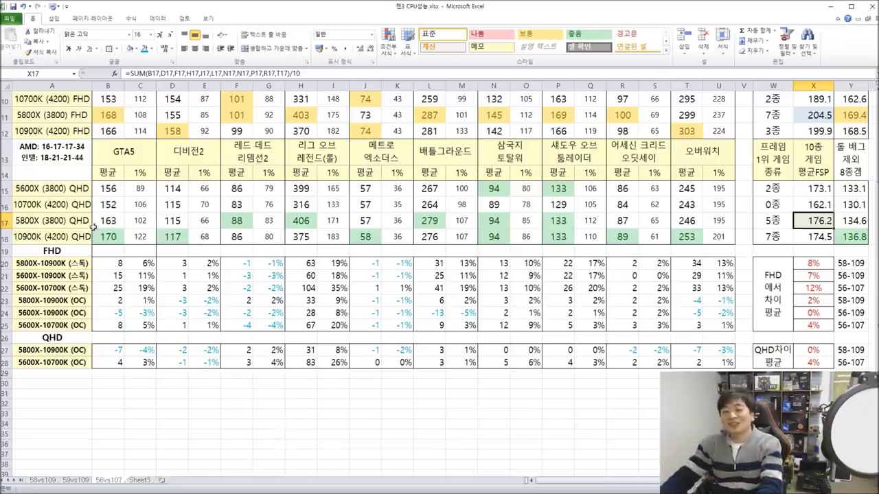
Step: Compare the QHD results of the 5800X in row 17 and the 10700K in row 16, plus the 10900K's 8-game average in Y18
drag(29, 219, 822, 227)
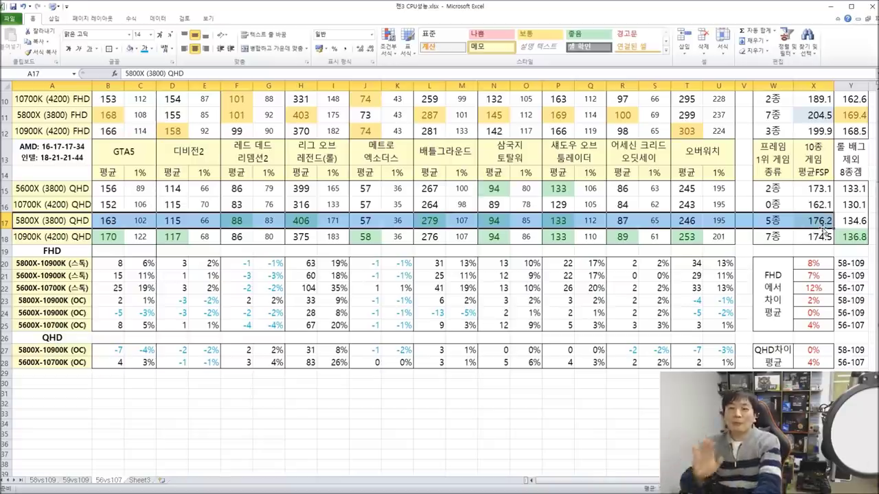
click(852, 238)
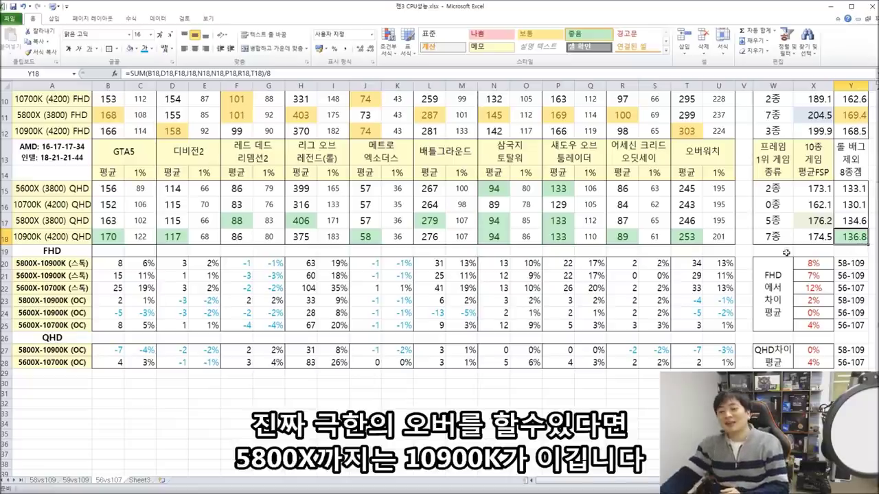
drag(61, 204, 815, 206)
click(815, 206)
click(850, 204)
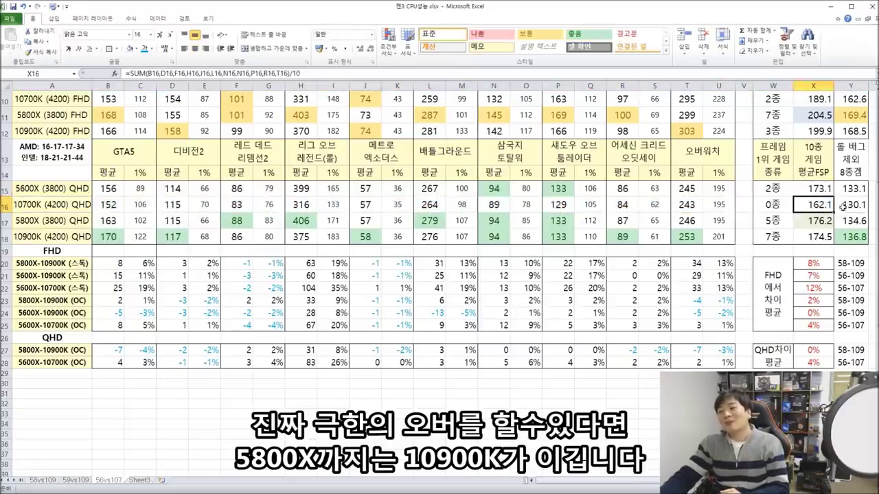
drag(848, 205, 34, 203)
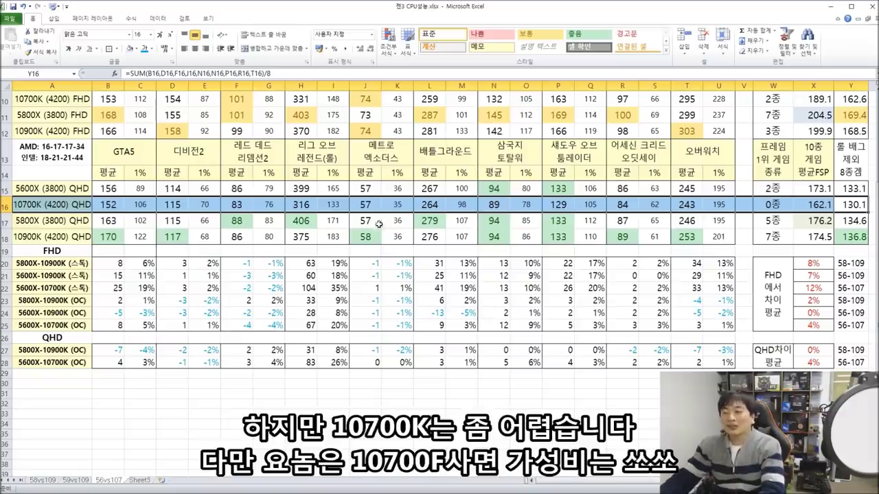
scroll(485, 259, up, 2)
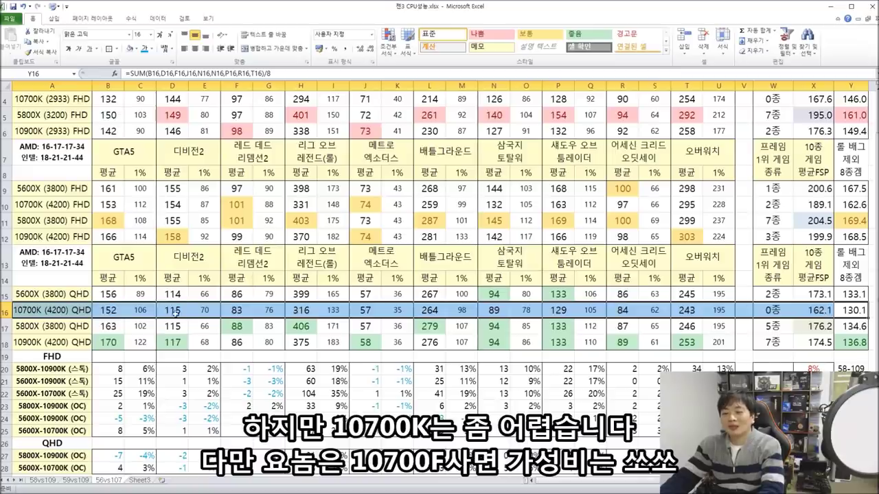
drag(41, 311, 851, 310)
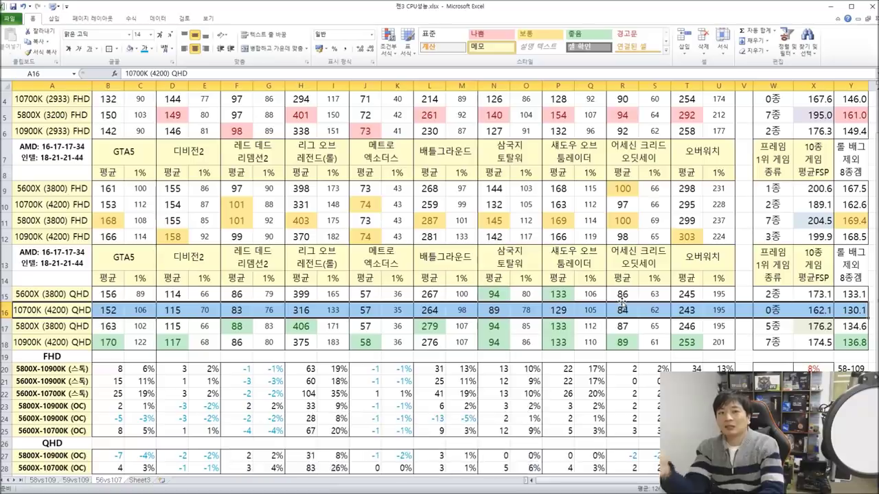
scroll(621, 302, up, 1)
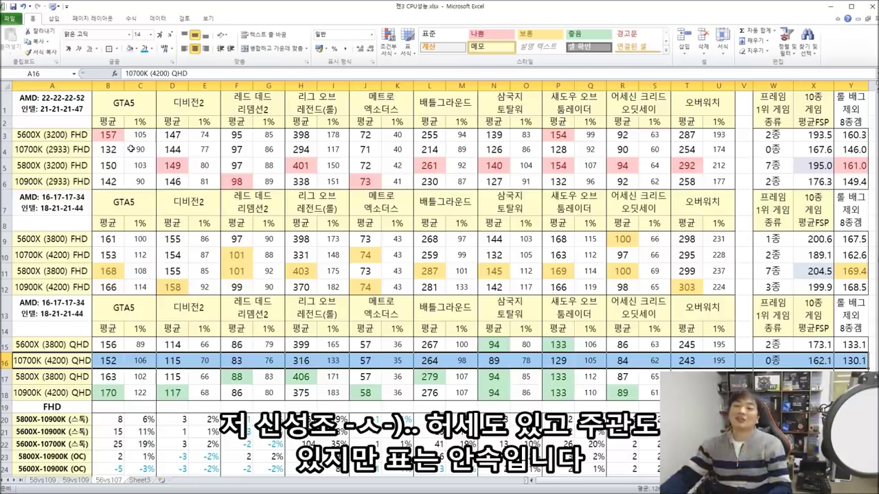
Step: Examine the stock FHD differences between the 5800X and 10900K across the games in row 20 and their average in X20
scroll(687, 254, down, 4)
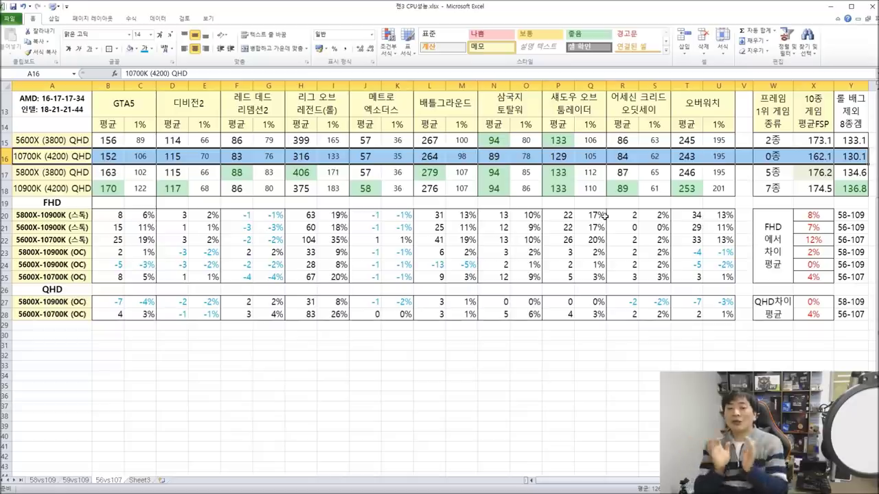
click(32, 217)
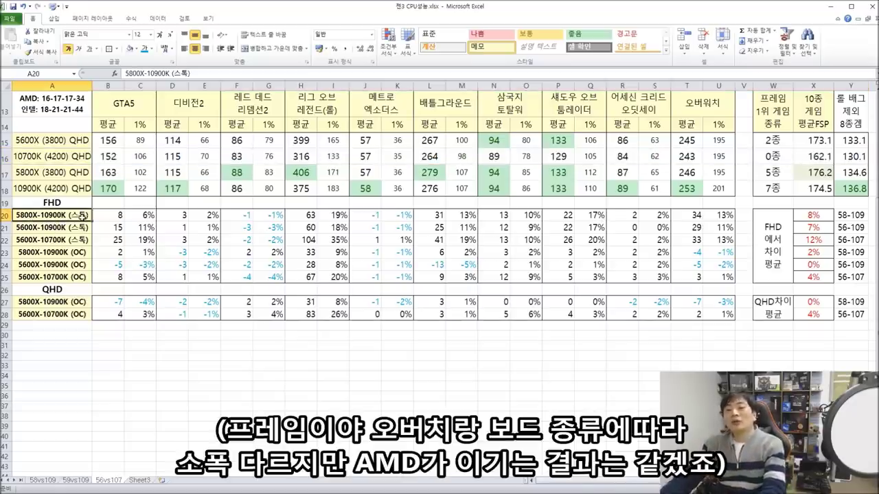
drag(112, 214, 181, 215)
click(257, 215)
drag(238, 218, 268, 215)
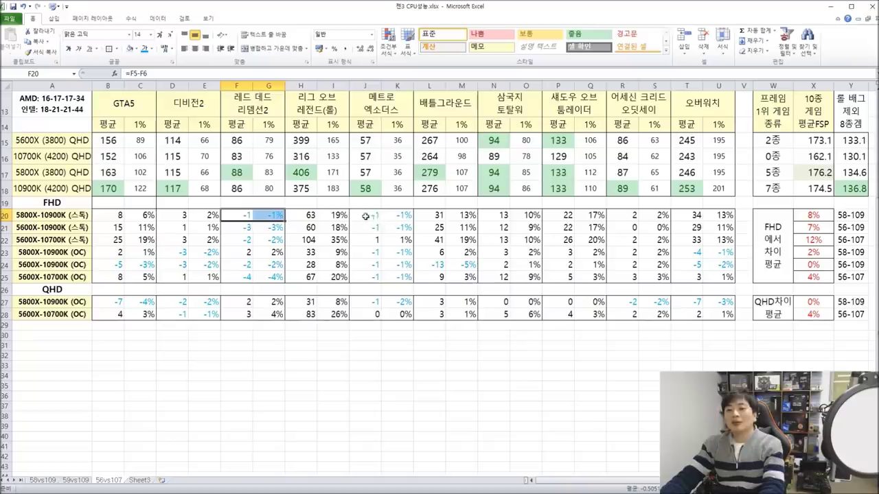
drag(371, 216, 398, 215)
drag(55, 215, 717, 216)
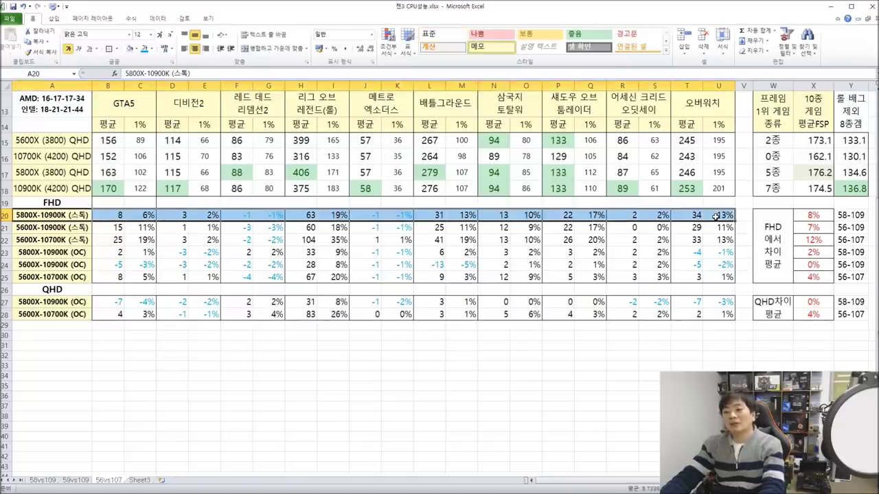
click(716, 216)
click(815, 215)
drag(718, 216, 103, 215)
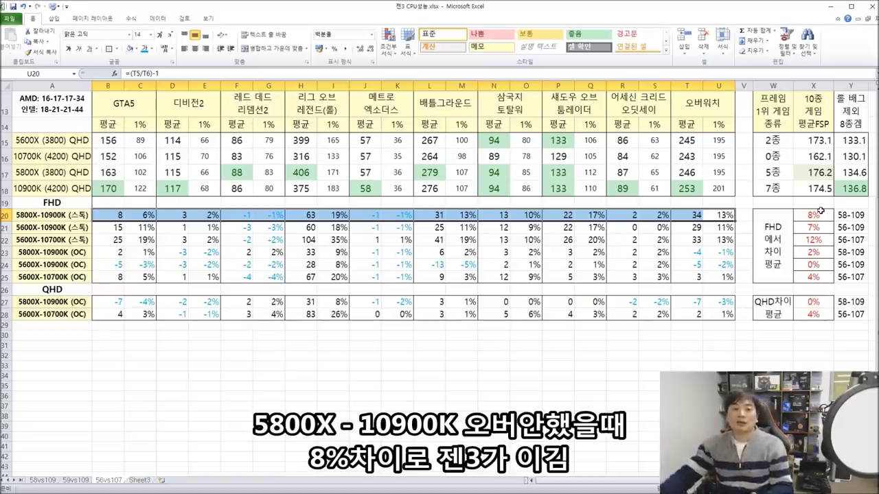
Step: Examine the stock FHD differences between the 5600X and 10900K in row 21 and their average in X21
click(62, 227)
drag(107, 227, 425, 226)
click(246, 229)
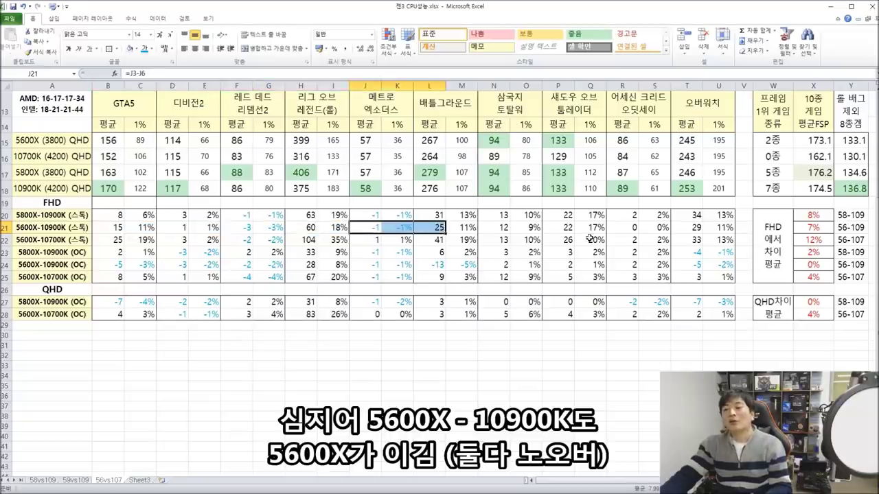
drag(721, 228, 60, 225)
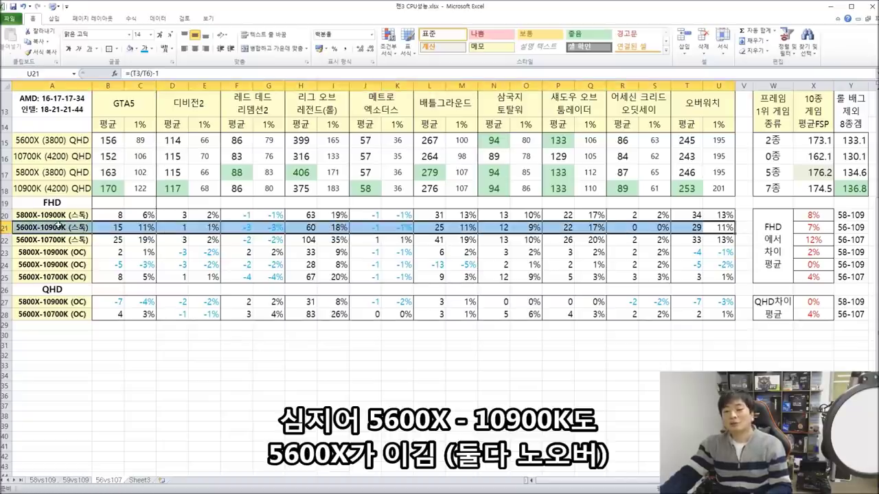
click(819, 227)
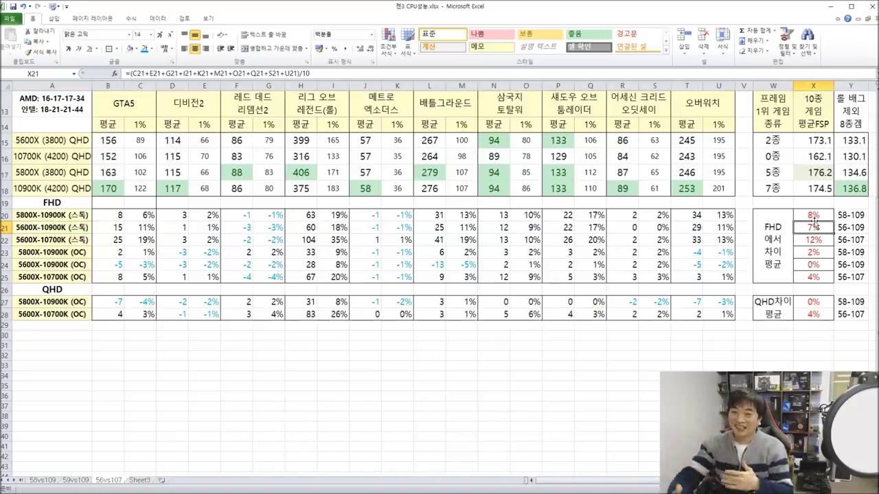
Step: Examine the stock FHD differences between the 5600X and 10700K in row 22 and their average in X22
click(41, 240)
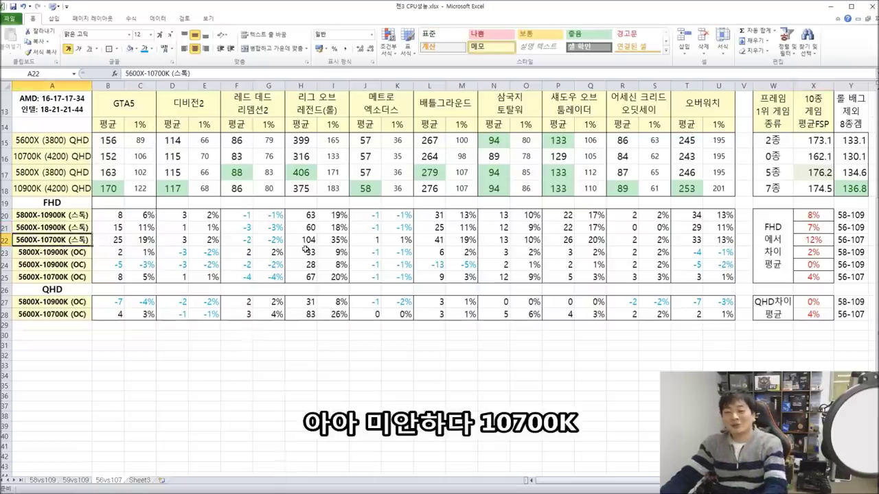
drag(243, 240, 728, 241)
click(364, 240)
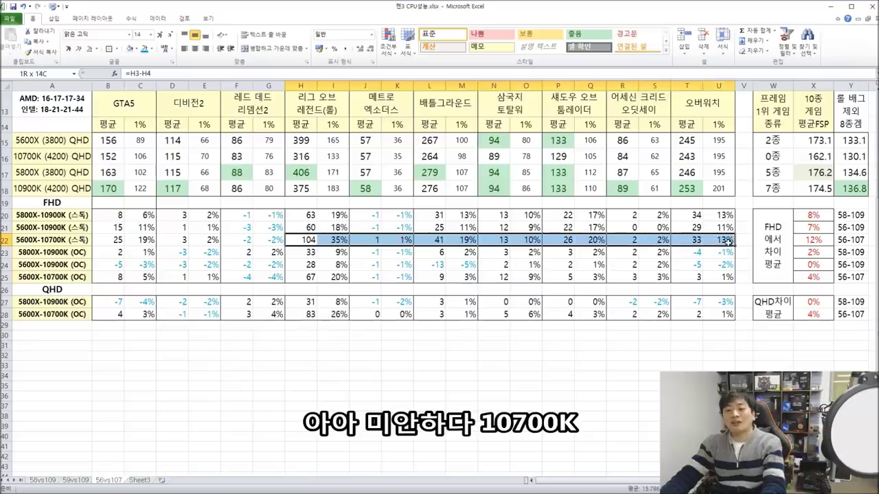
click(824, 240)
drag(824, 240, 796, 242)
drag(28, 240, 715, 242)
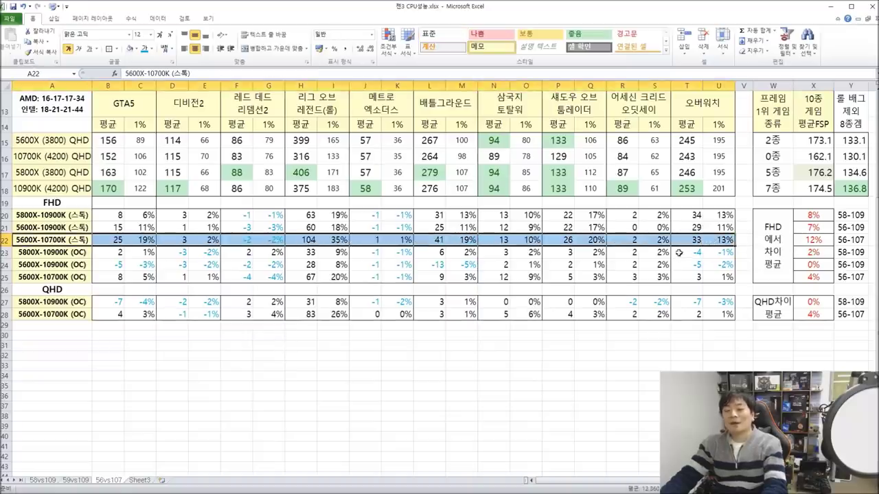
Step: Examine the overclocked FHD differences between the 5800X and 10900K game by game in row 23 and their average in X23
click(32, 253)
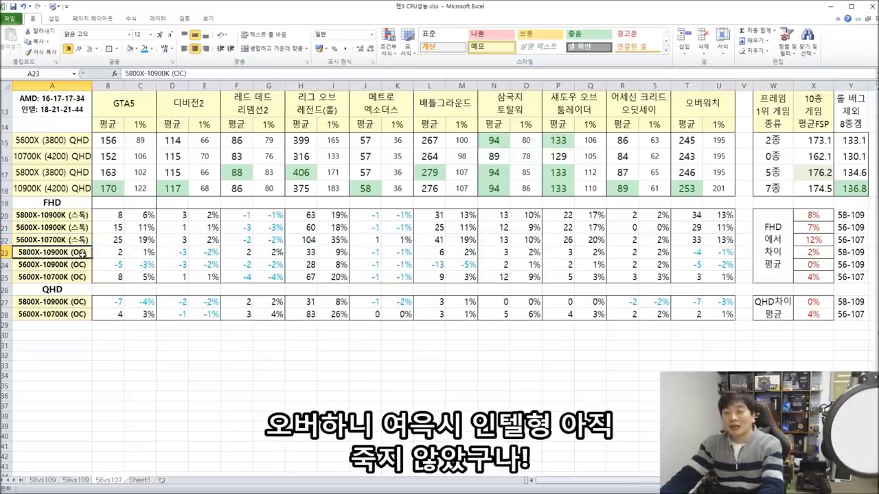
click(137, 253)
drag(185, 253, 217, 253)
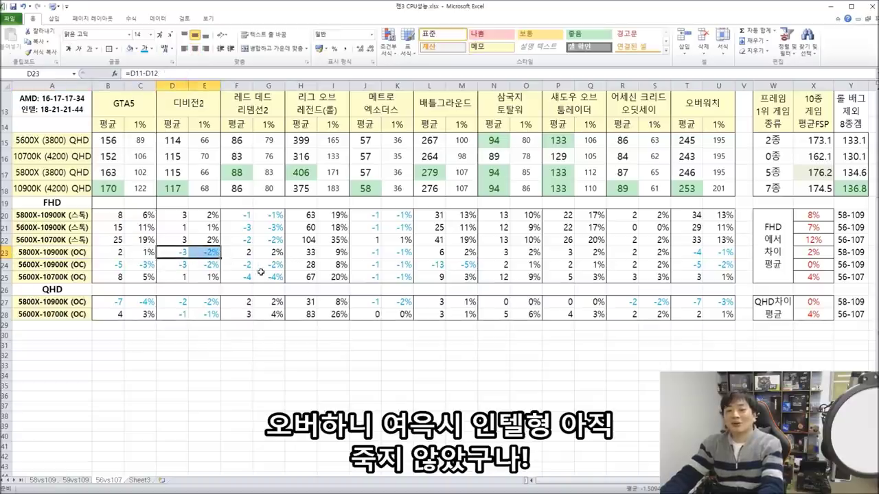
drag(240, 254, 275, 255)
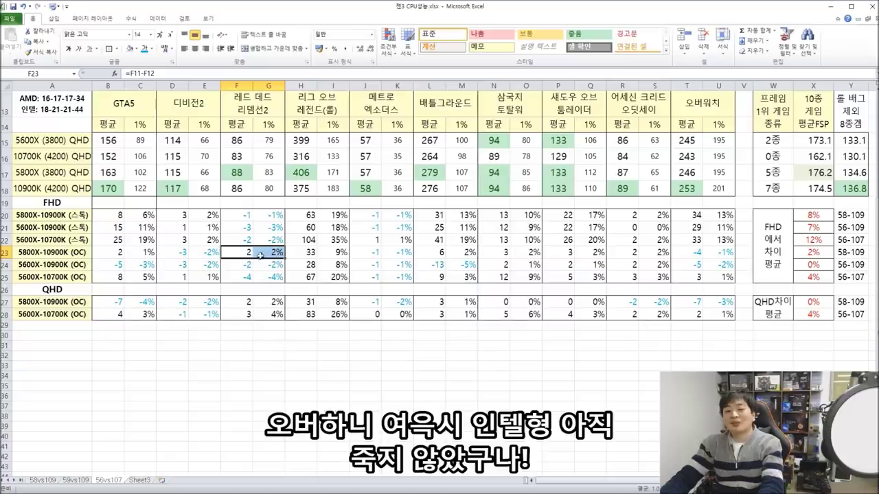
drag(301, 253, 404, 254)
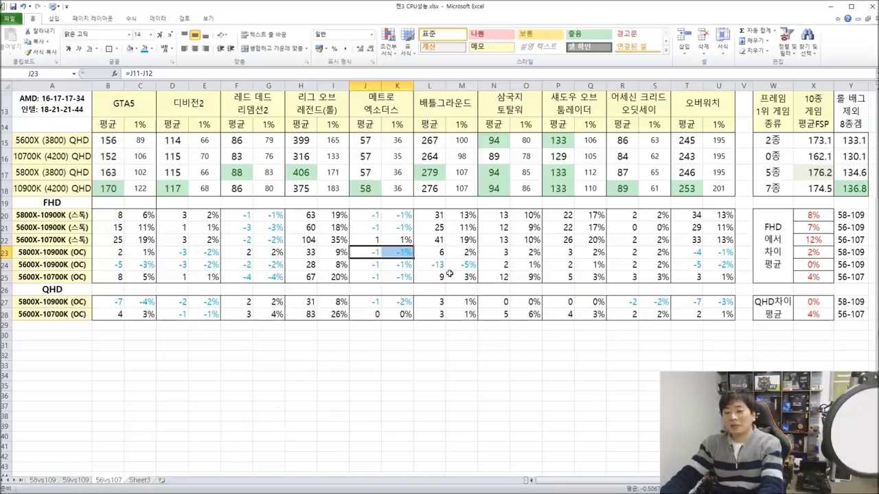
drag(437, 254, 719, 253)
click(506, 253)
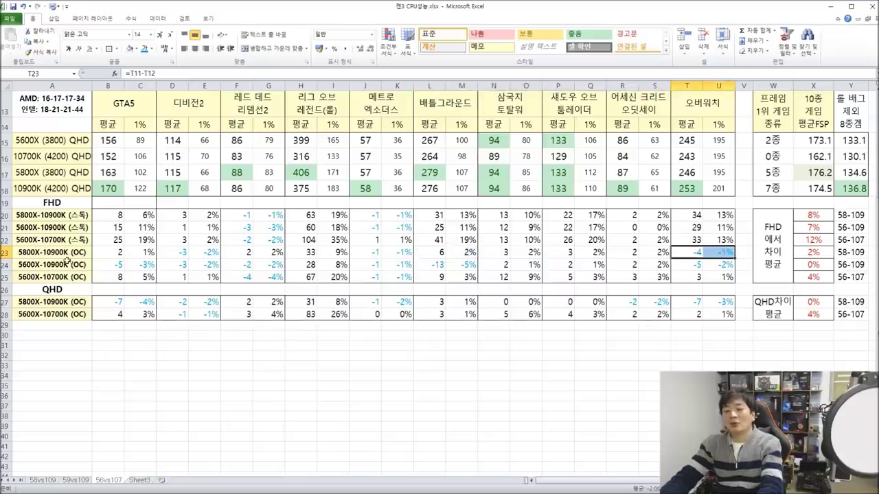
drag(725, 253, 55, 253)
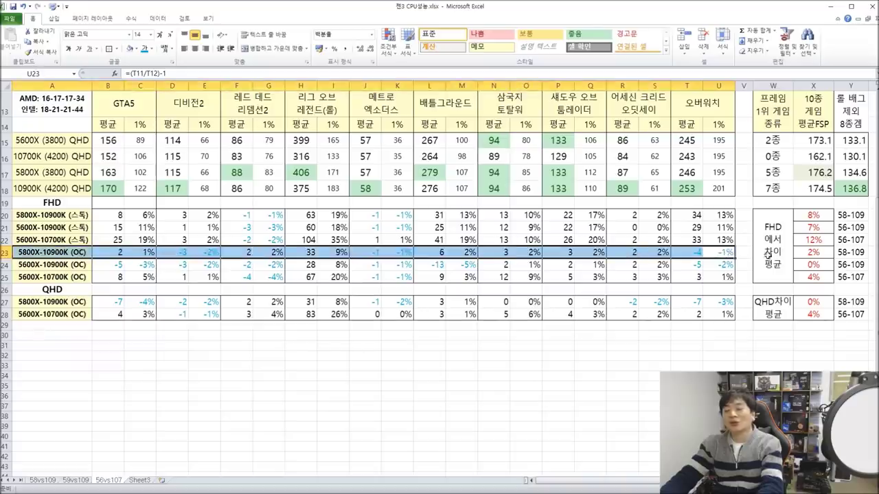
click(814, 252)
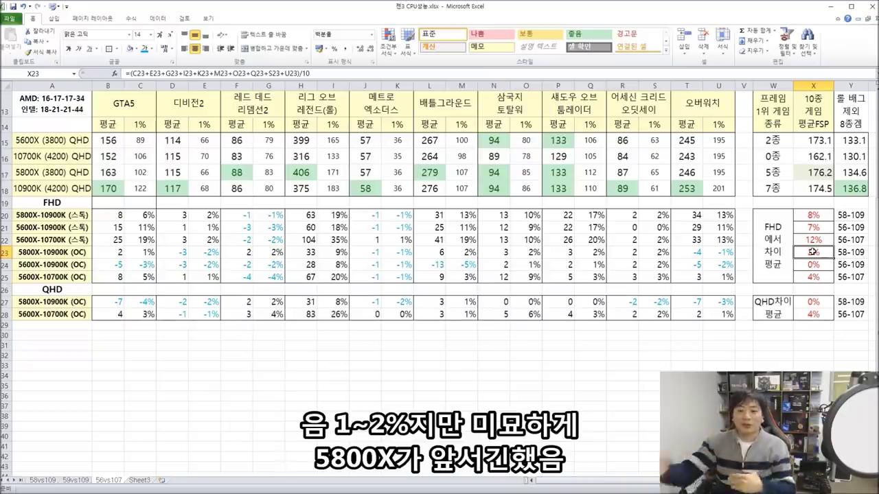
Step: Examine the 5600X's overclocked FHD differences against the 10900K in row 24 and the 10700K in row 25, with averages in X24 and X25
drag(30, 266, 286, 272)
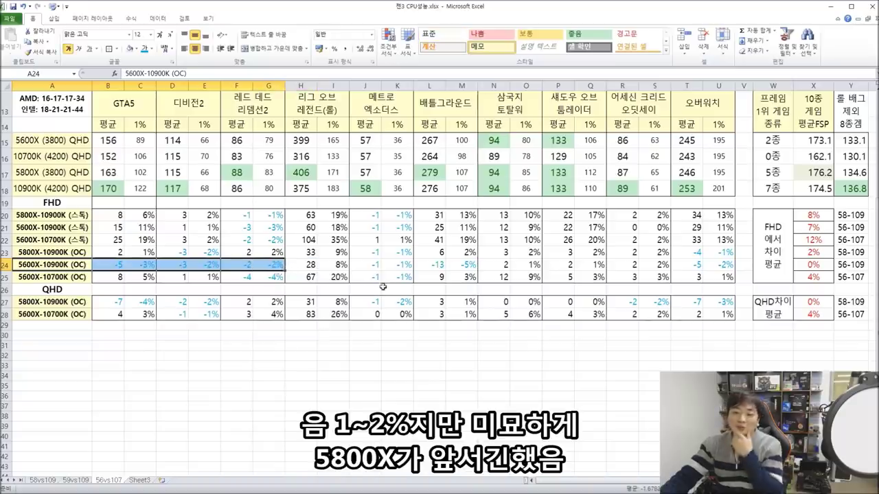
drag(371, 267, 467, 266)
click(306, 266)
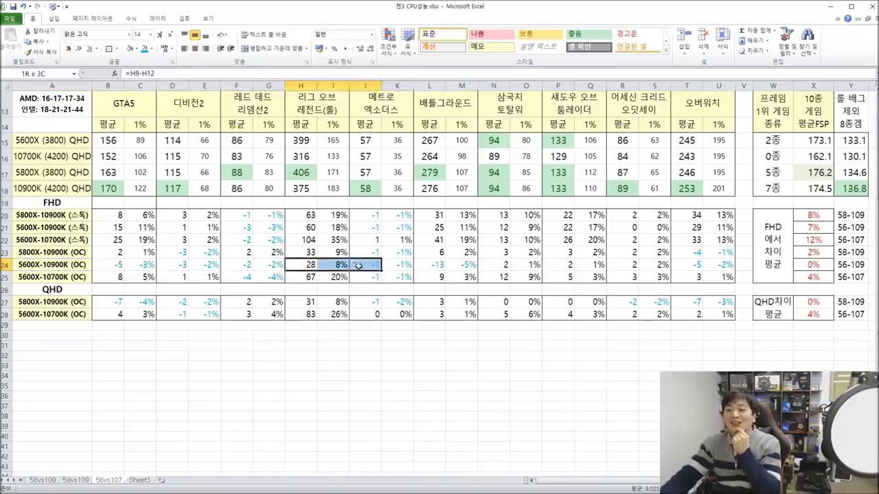
drag(117, 267, 274, 267)
drag(370, 267, 467, 266)
drag(299, 266, 343, 267)
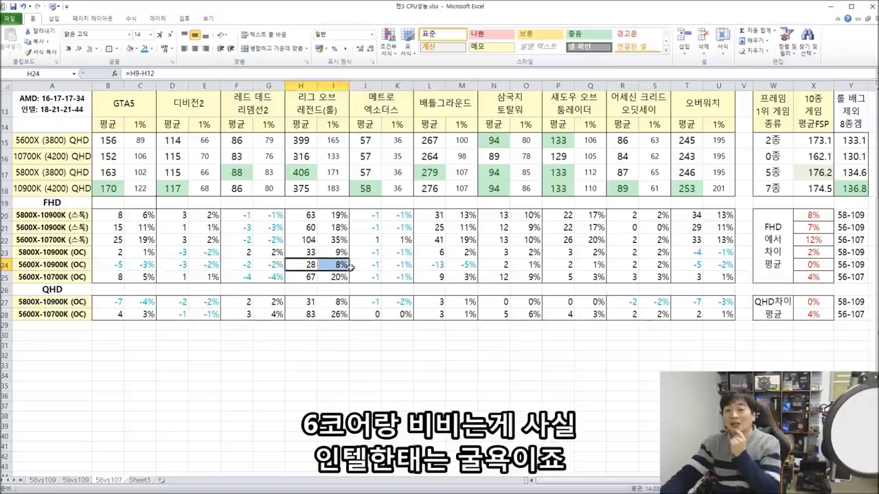
drag(493, 266, 726, 265)
drag(811, 267, 812, 277)
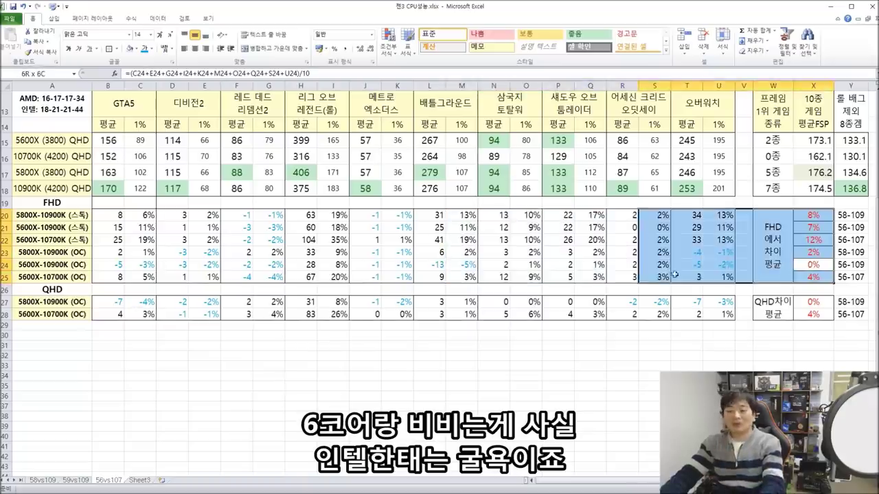
drag(111, 265, 721, 266)
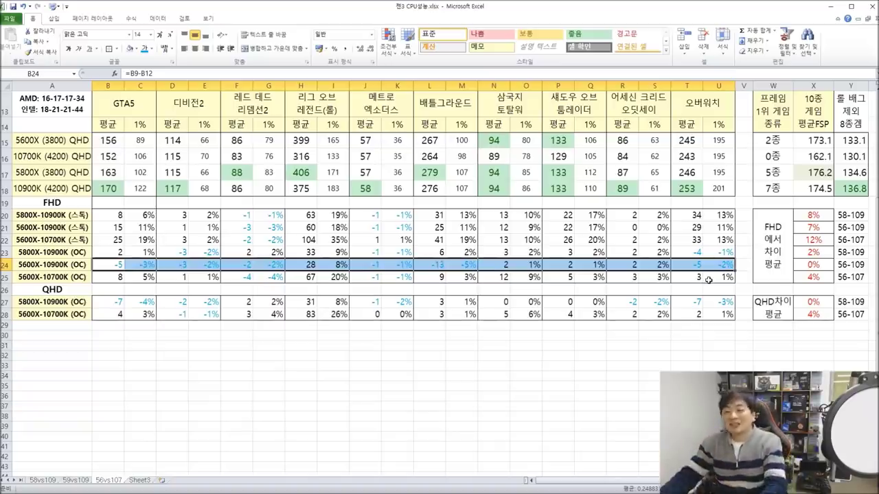
click(813, 267)
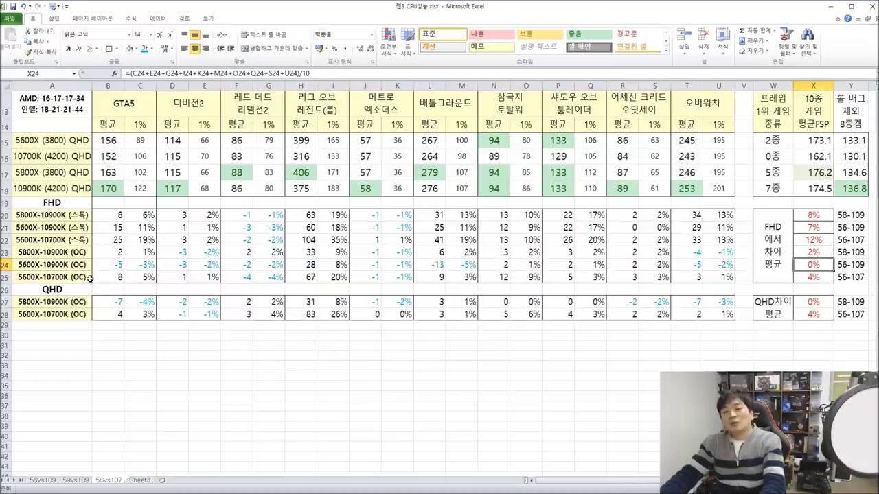
drag(96, 277, 725, 279)
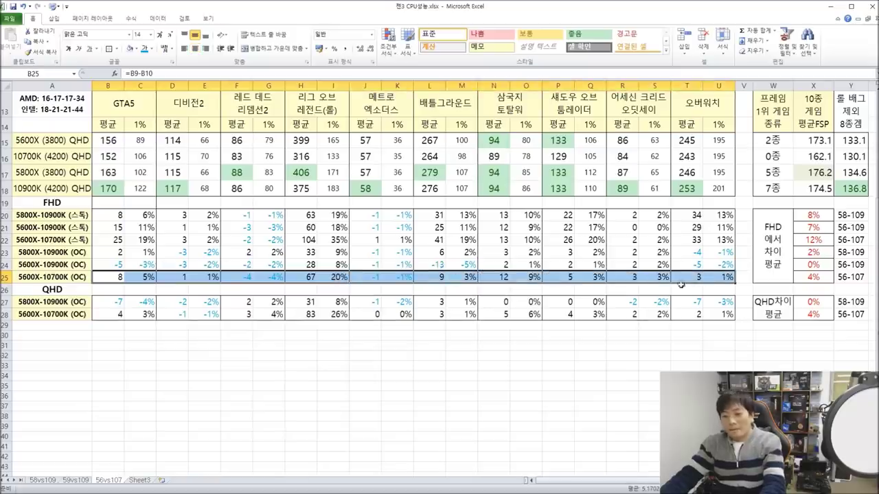
click(813, 278)
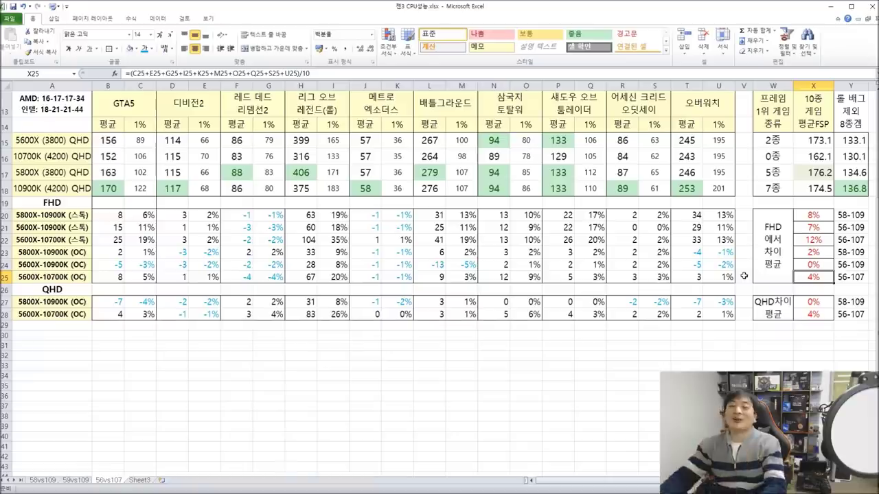
Step: Compare all FHD differences for Red Dead Redemption 2 in F20:G25 and Metro Exodus in J20:K25
drag(371, 214, 394, 281)
drag(240, 217, 268, 275)
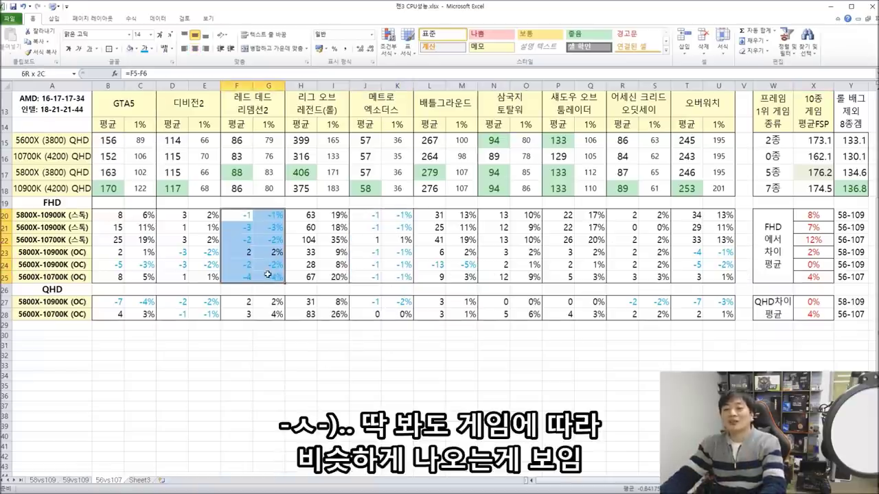
drag(239, 215, 241, 276)
drag(269, 215, 269, 277)
drag(365, 215, 399, 278)
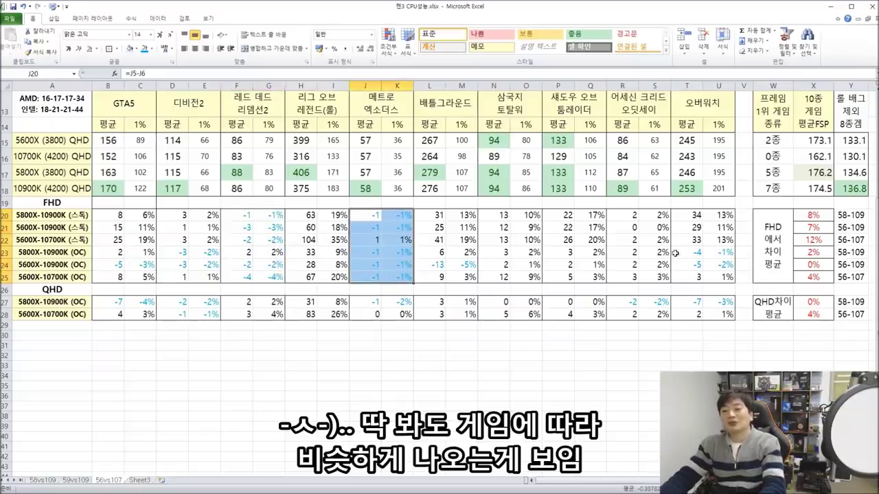
Step: Compare the overclocked FHD differences in rows 23 to 25 across all games, focusing on GTA5, 디비전2 and 오버워치
drag(124, 252, 221, 265)
drag(698, 259, 724, 265)
drag(115, 252, 205, 261)
drag(647, 255, 722, 268)
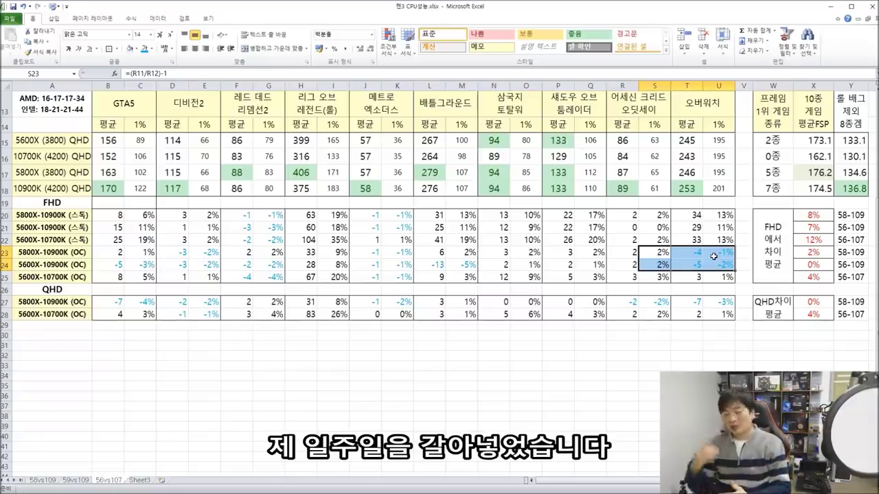
click(236, 264)
drag(36, 252, 733, 278)
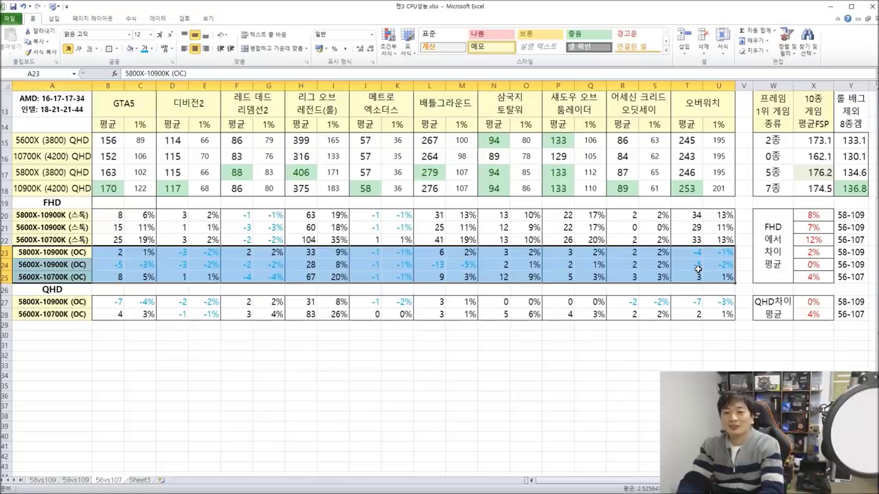
Step: Examine the overclocked QHD differences of the 5800X against the 10900K in row 27 and the 5600X against the 10700K in row 28
scroll(604, 281, down, 1)
click(526, 298)
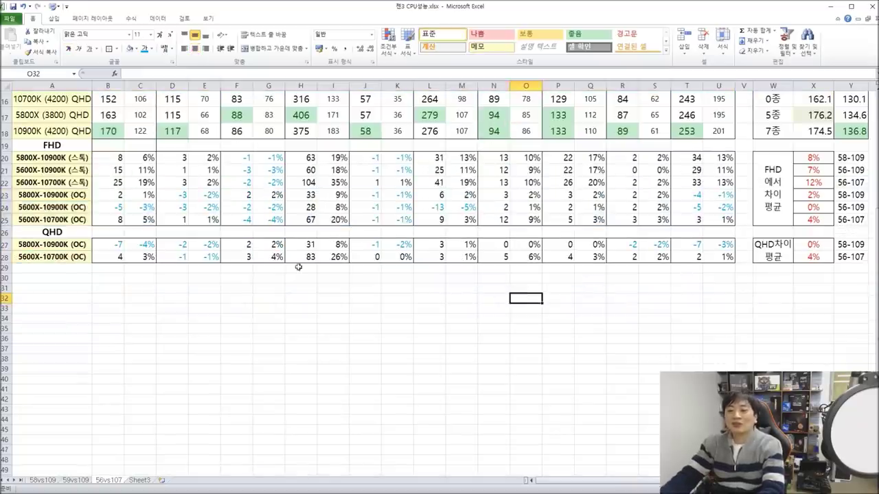
drag(109, 245, 714, 251)
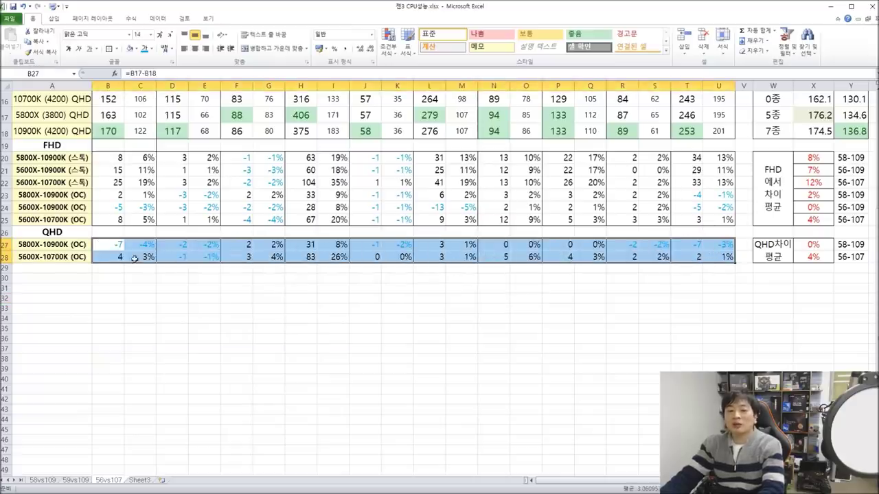
drag(55, 244, 709, 260)
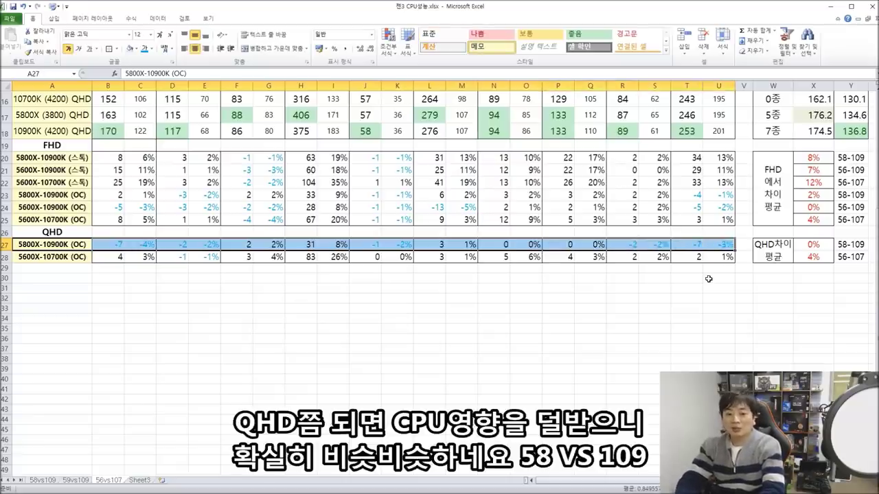
click(62, 258)
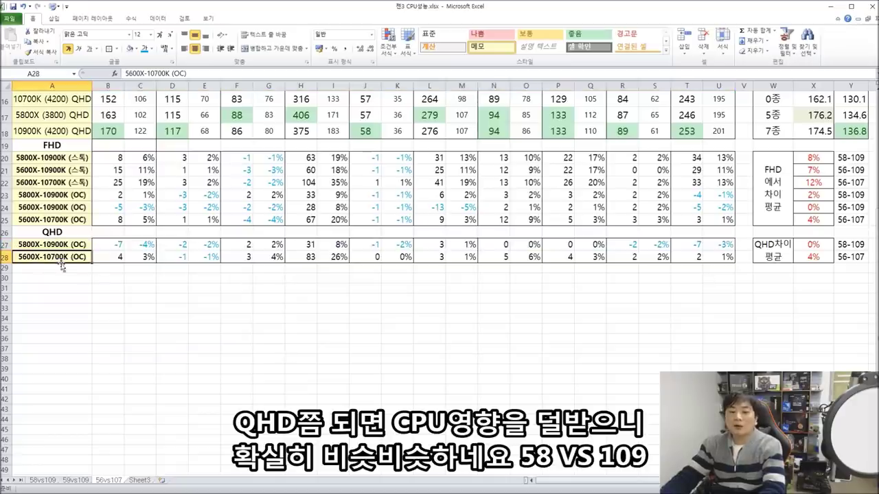
drag(73, 258, 705, 259)
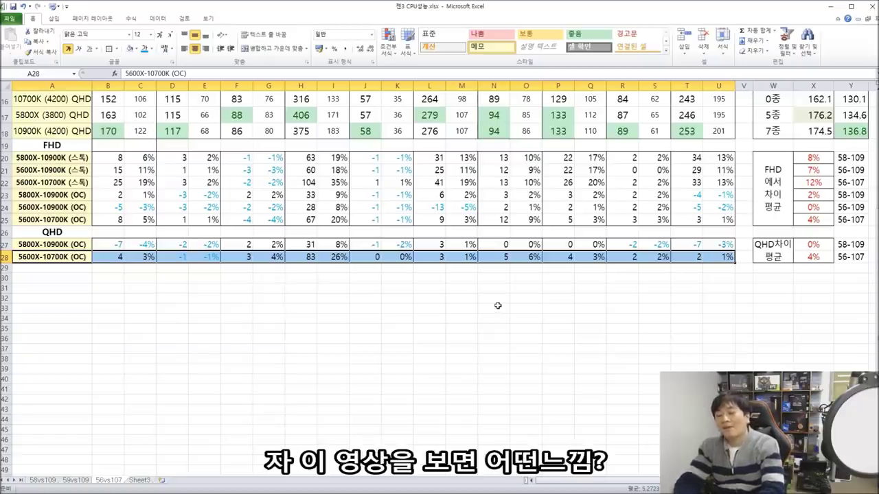
Step: Review the stock FHD, overclocked FHD and QHD frame-rate tables above the difference rows
scroll(683, 287, up, 5)
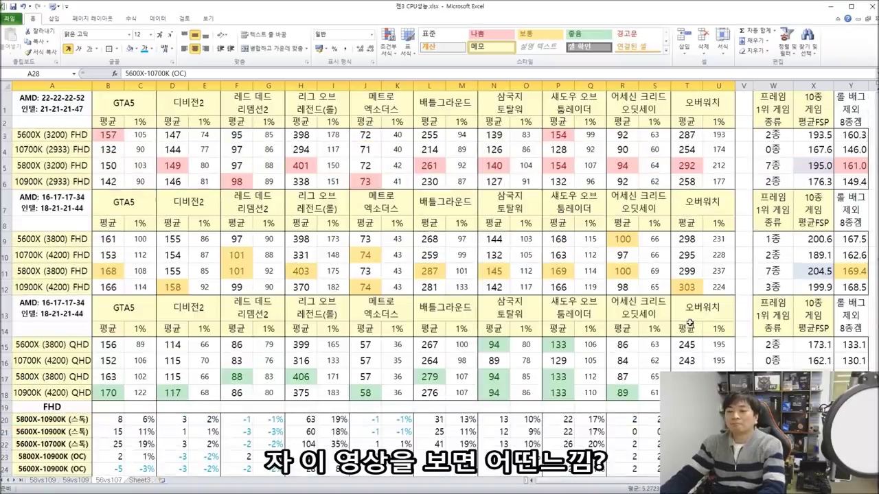
scroll(687, 320, down, 3)
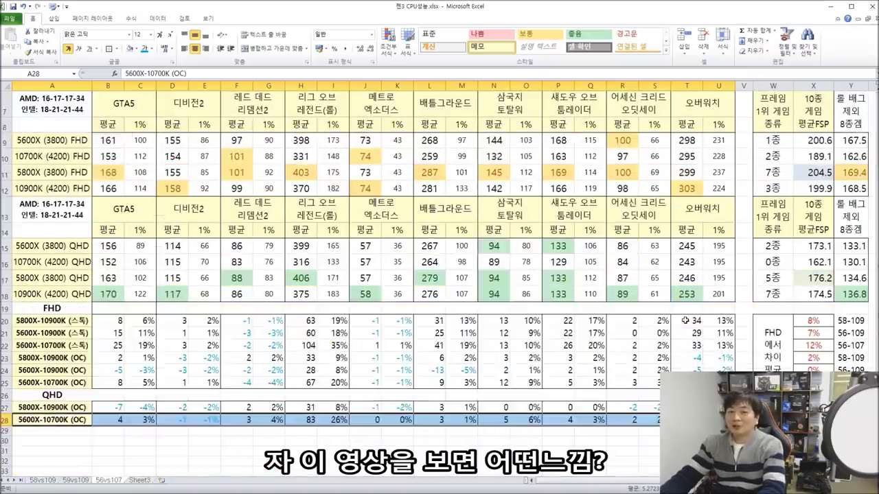
scroll(685, 316, up, 1)
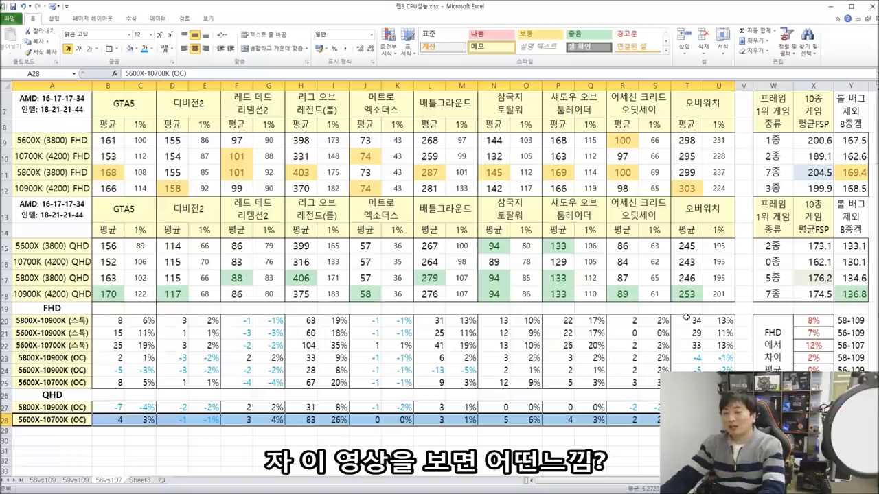